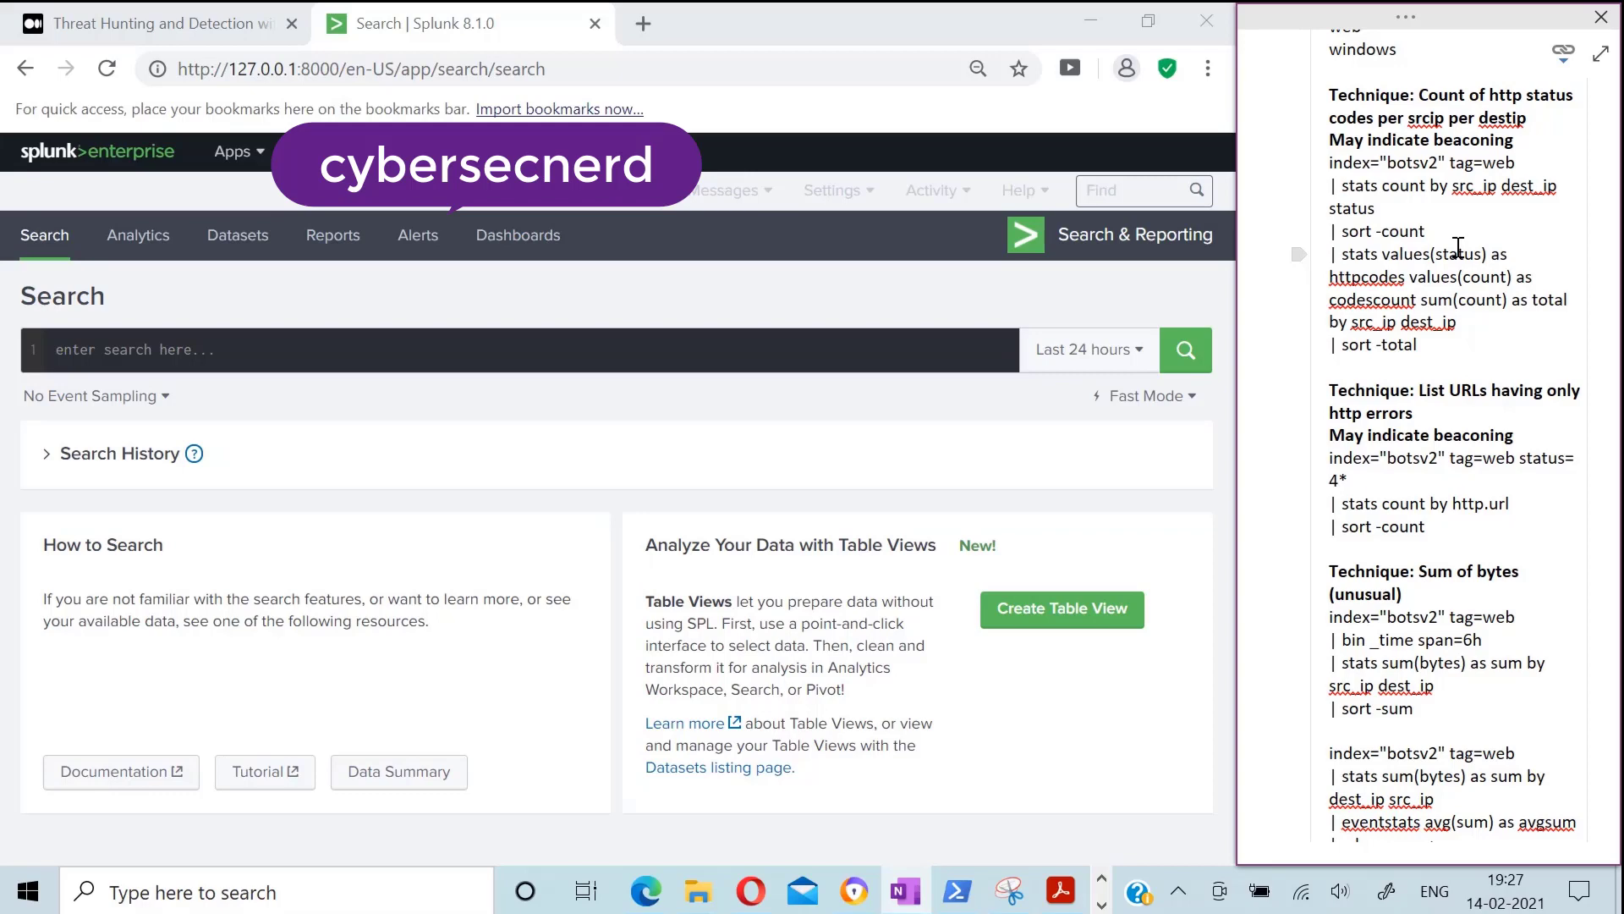
Copy the notes' query counting HTTP status codes per src_ip and dest_ip into the Splunk search and run it
drag(1420, 345, 1329, 164)
key(ctrl+c)
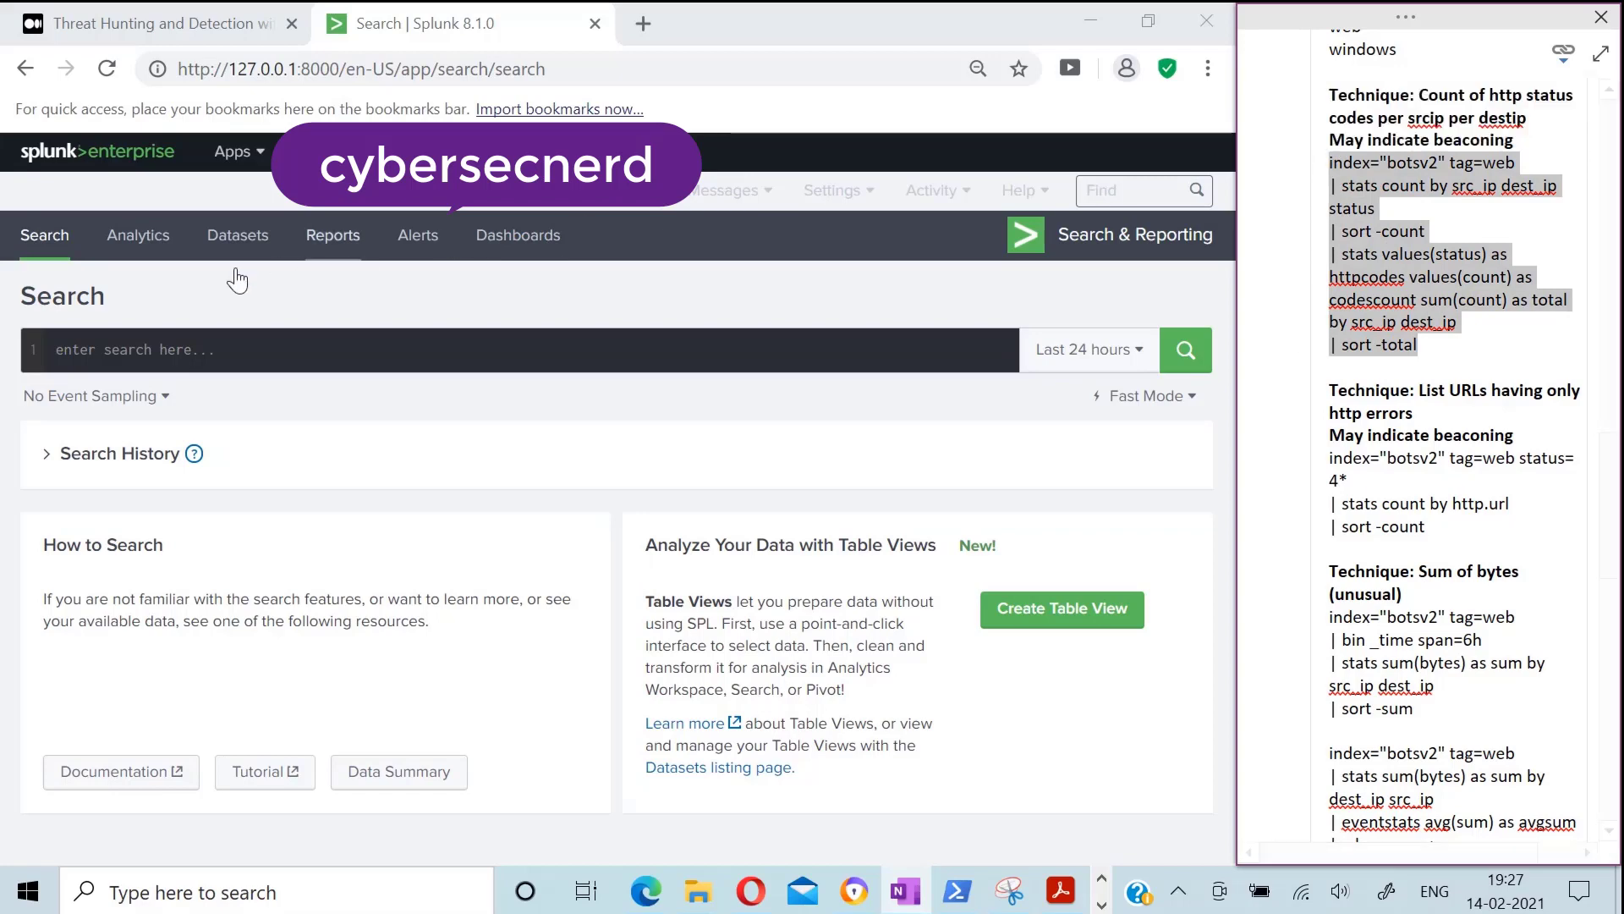
click(155, 334)
key(ctrl+v)
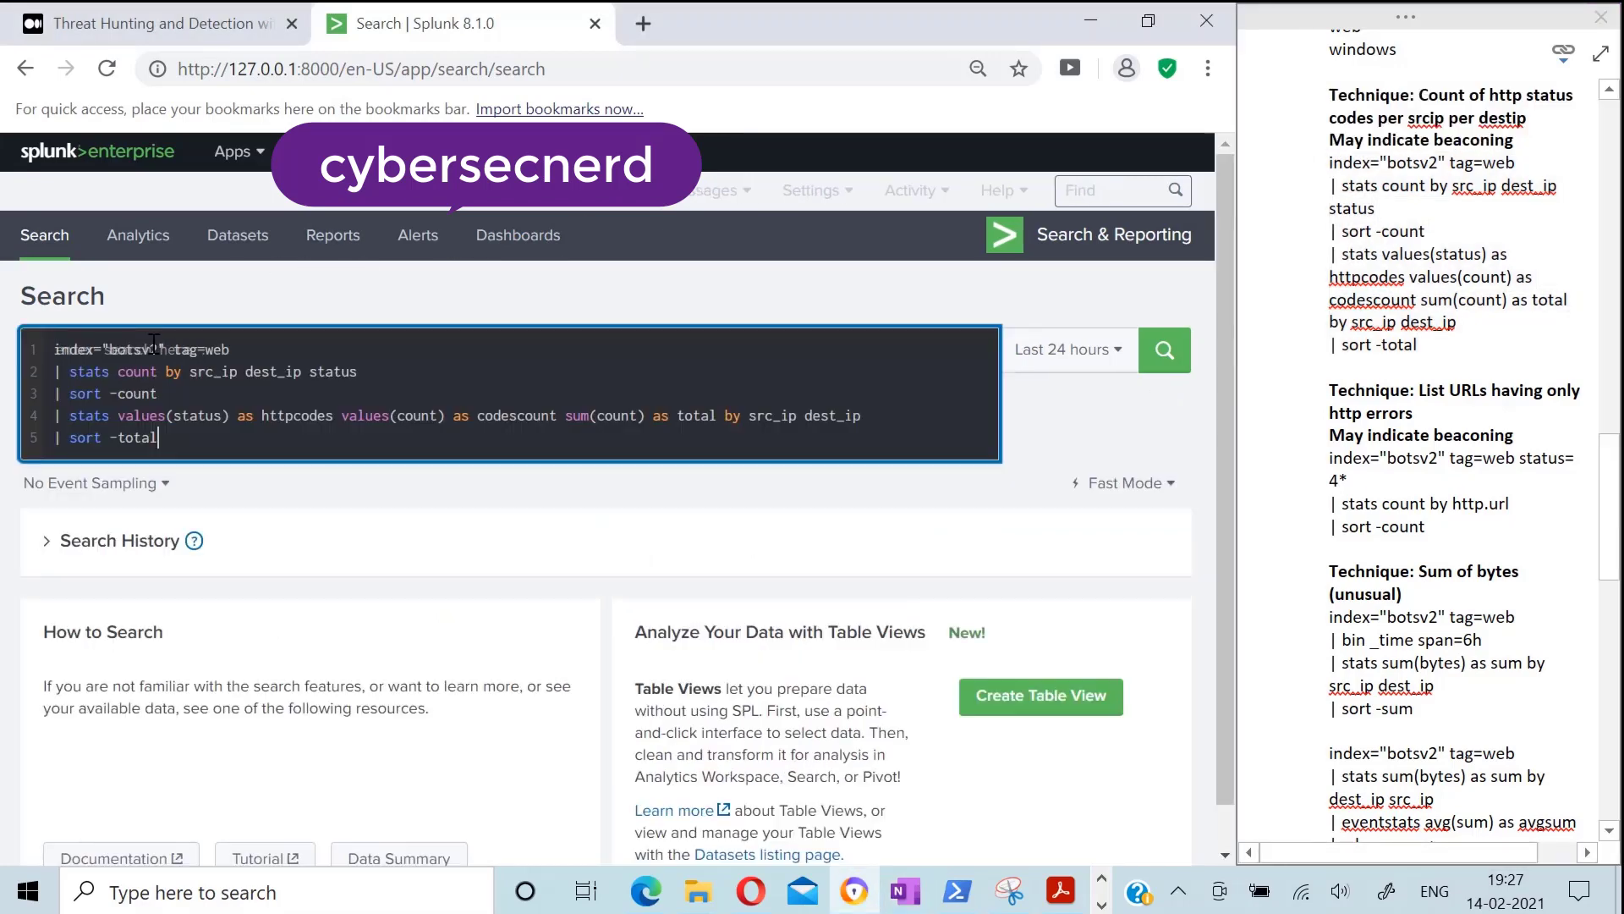
click(1165, 349)
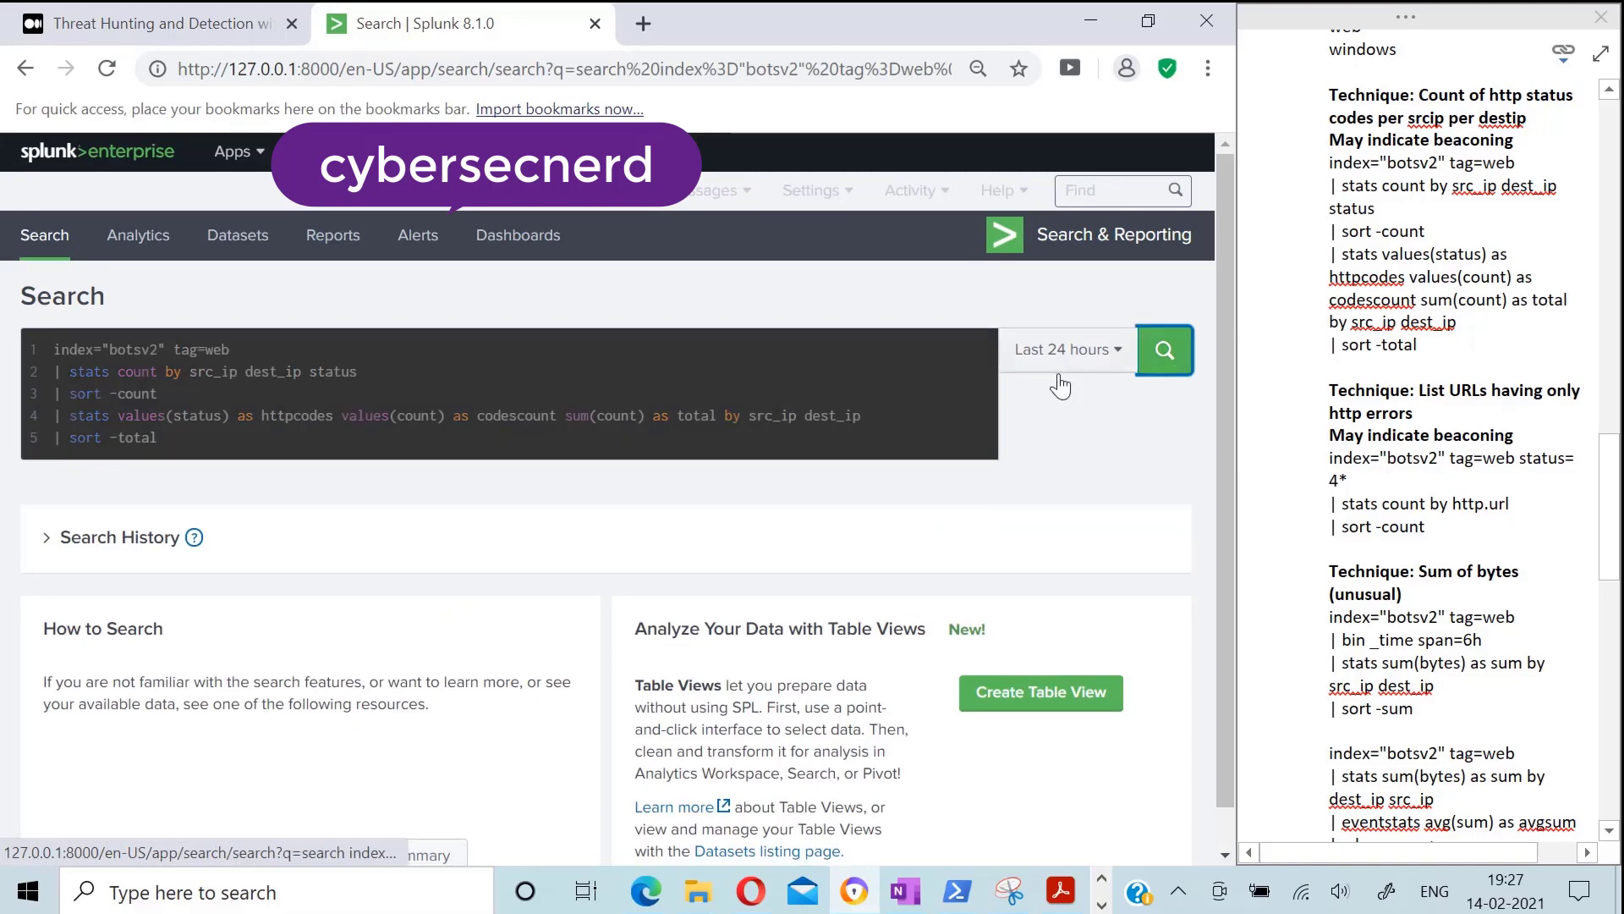
Set the search time range to All time, rerun the status code query and review the result table
click(1061, 349)
click(1000, 430)
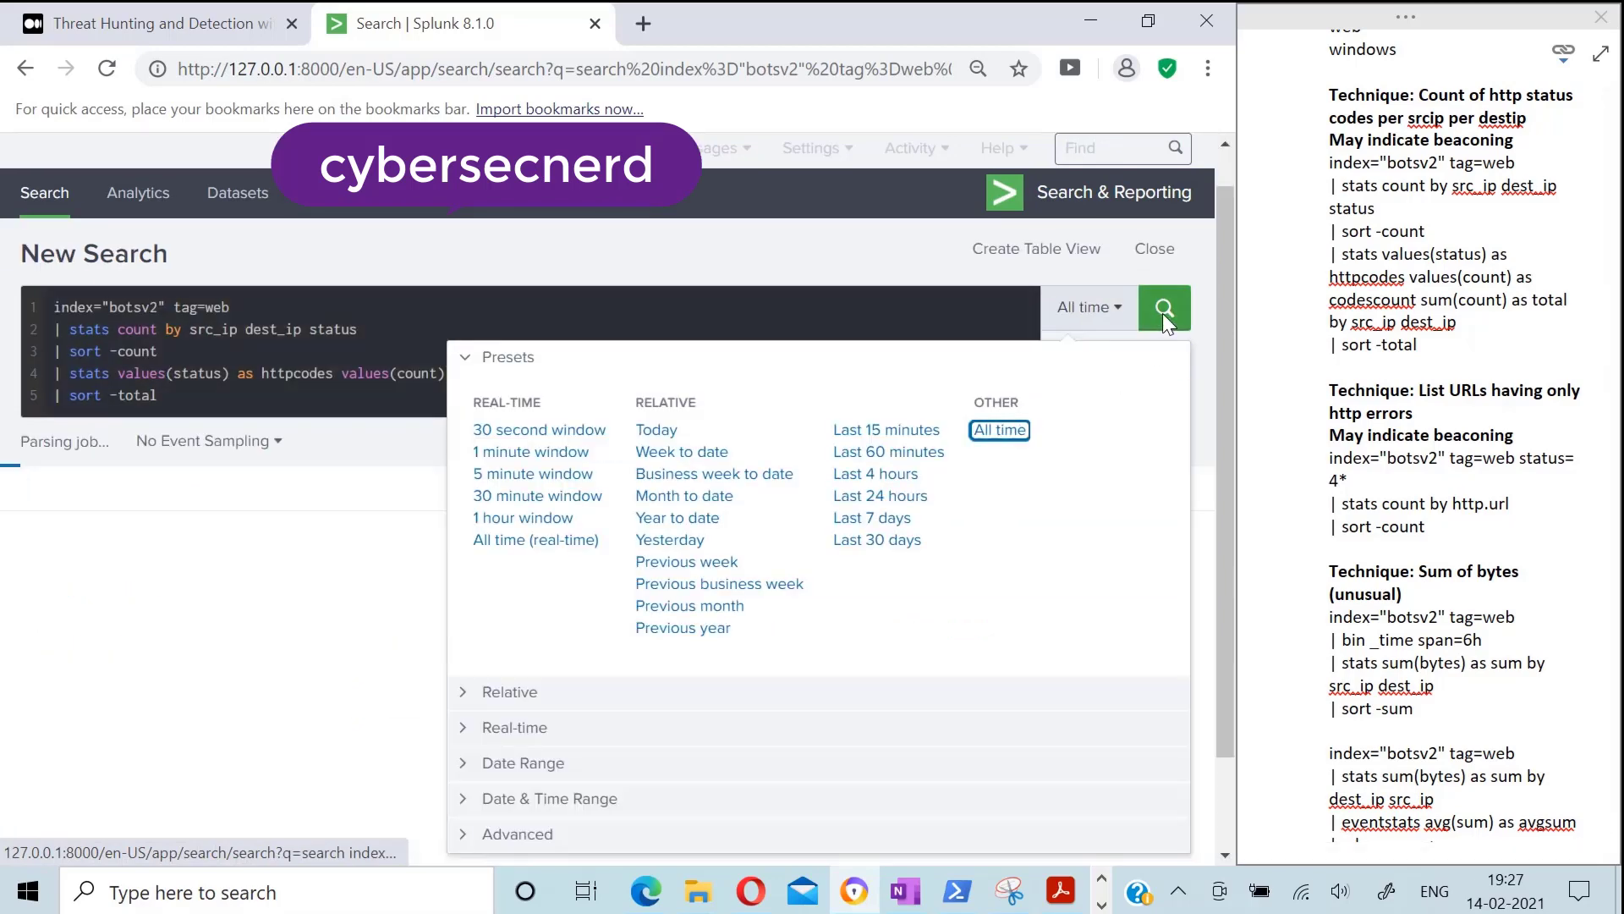
click(1164, 310)
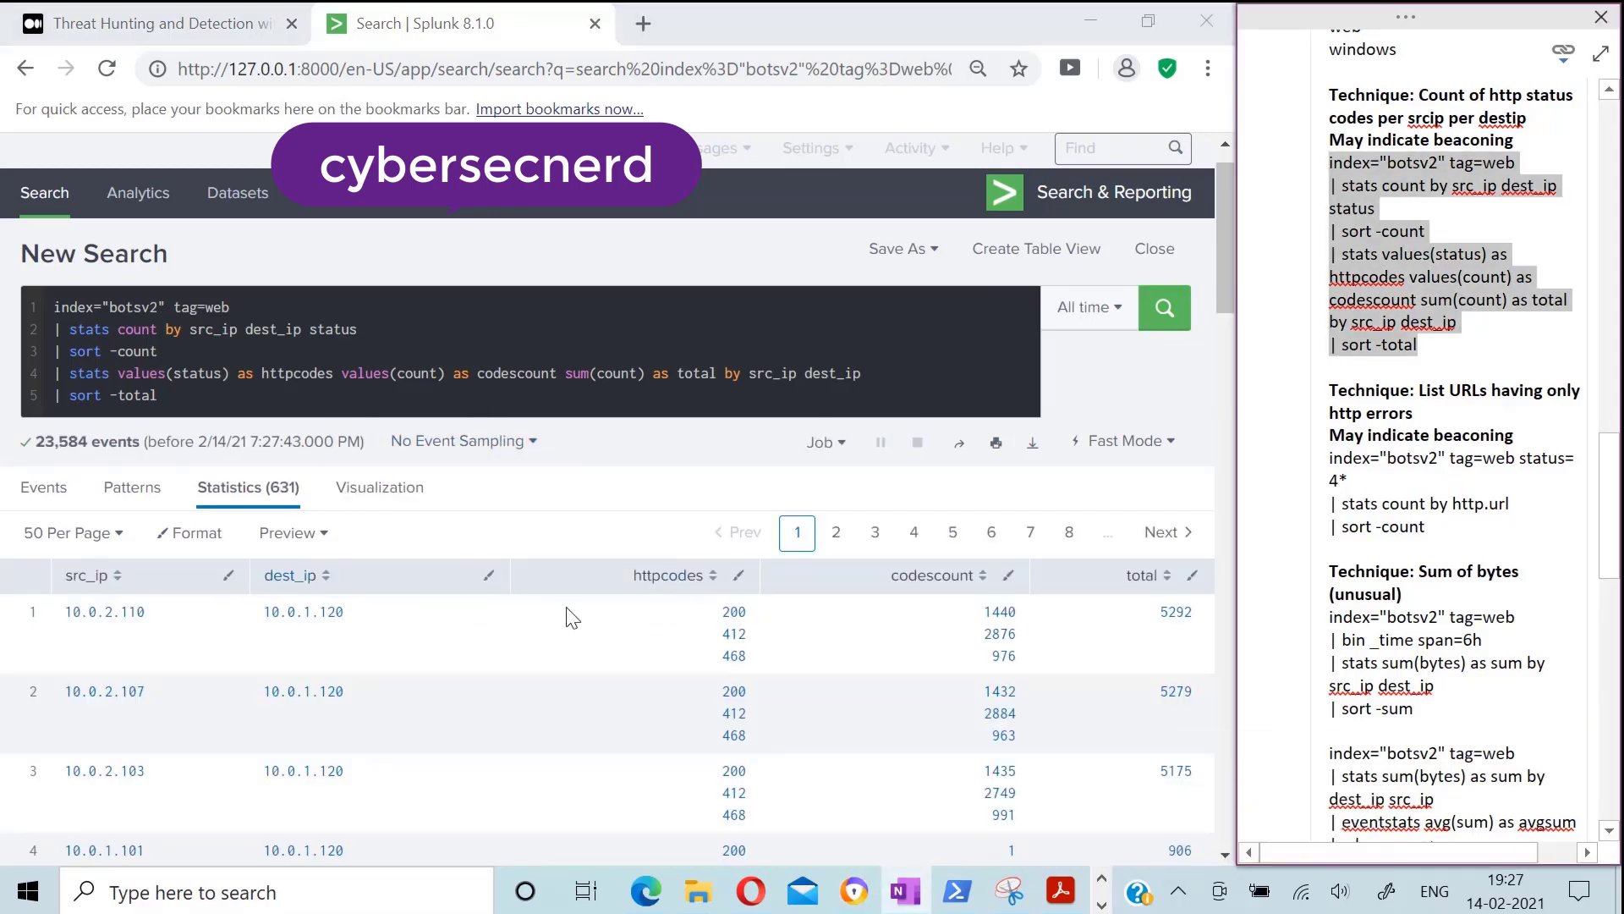
scroll(571, 608, down, 3)
scroll(728, 453, up, 2)
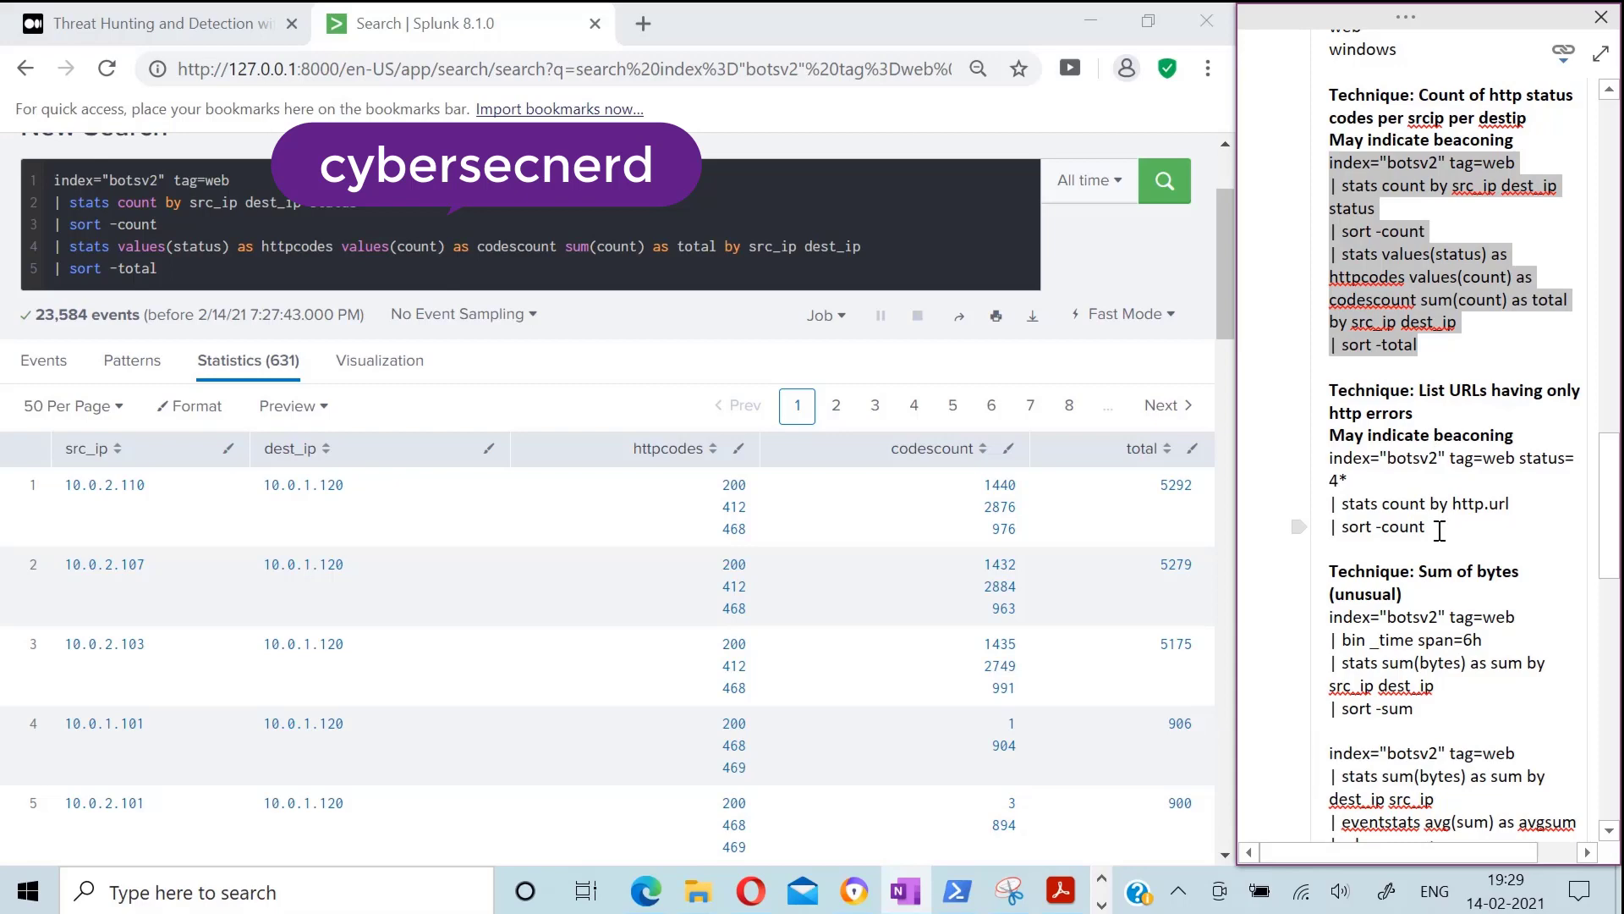
Replace the search with the notes' status=4* query counting events by http.url, sorted by descending count, and run it
drag(1430, 526, 1327, 472)
key(ctrl+c)
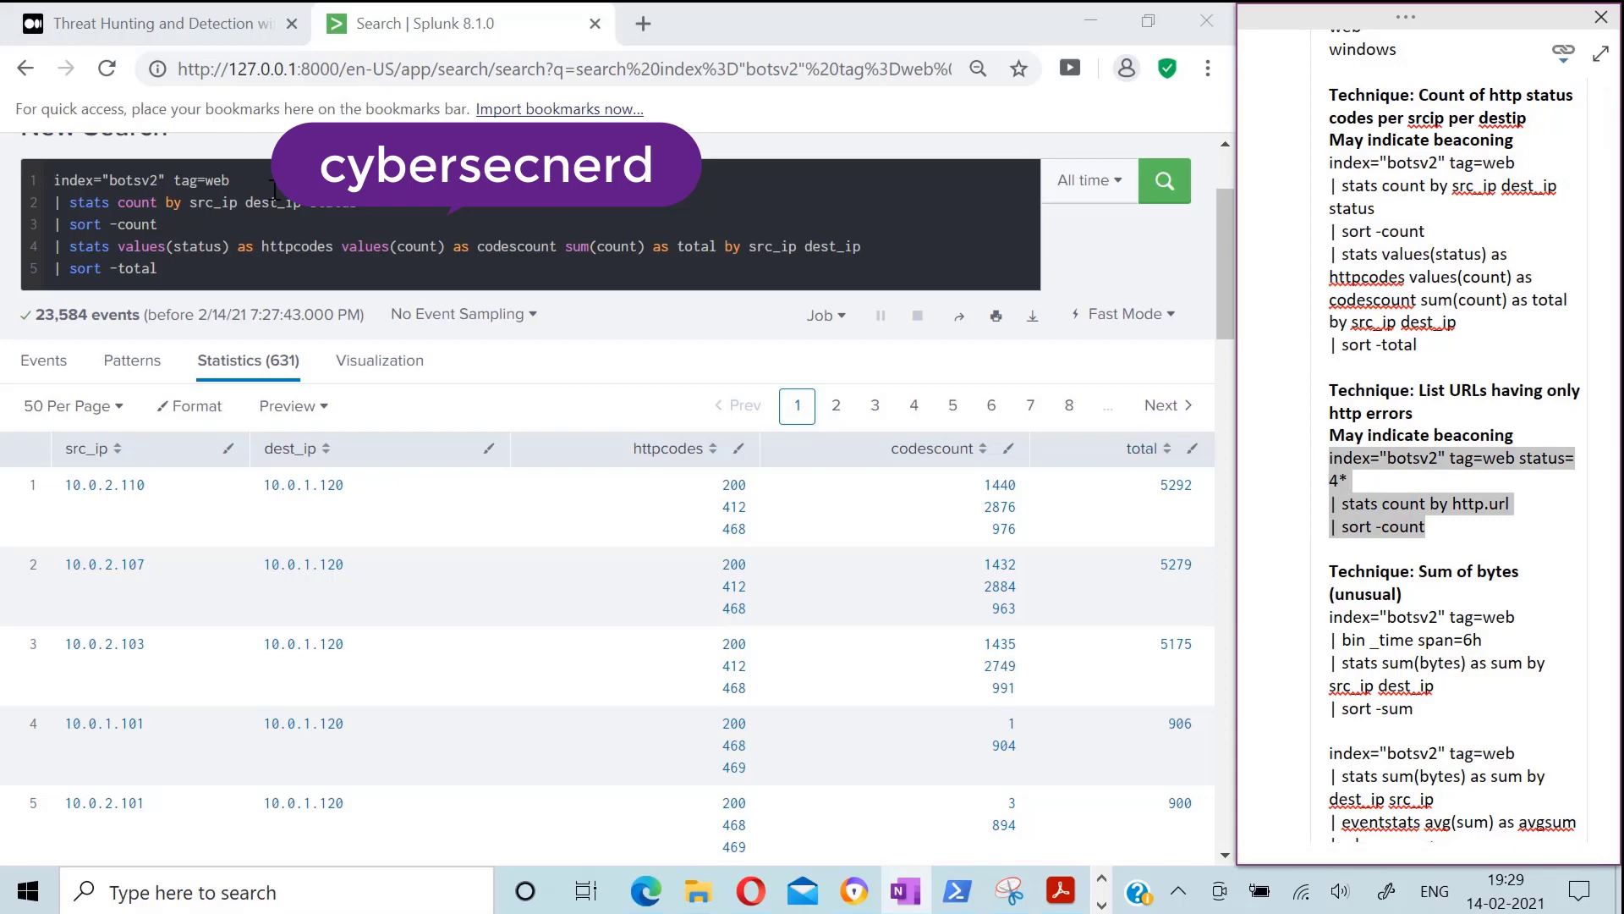
click(185, 270)
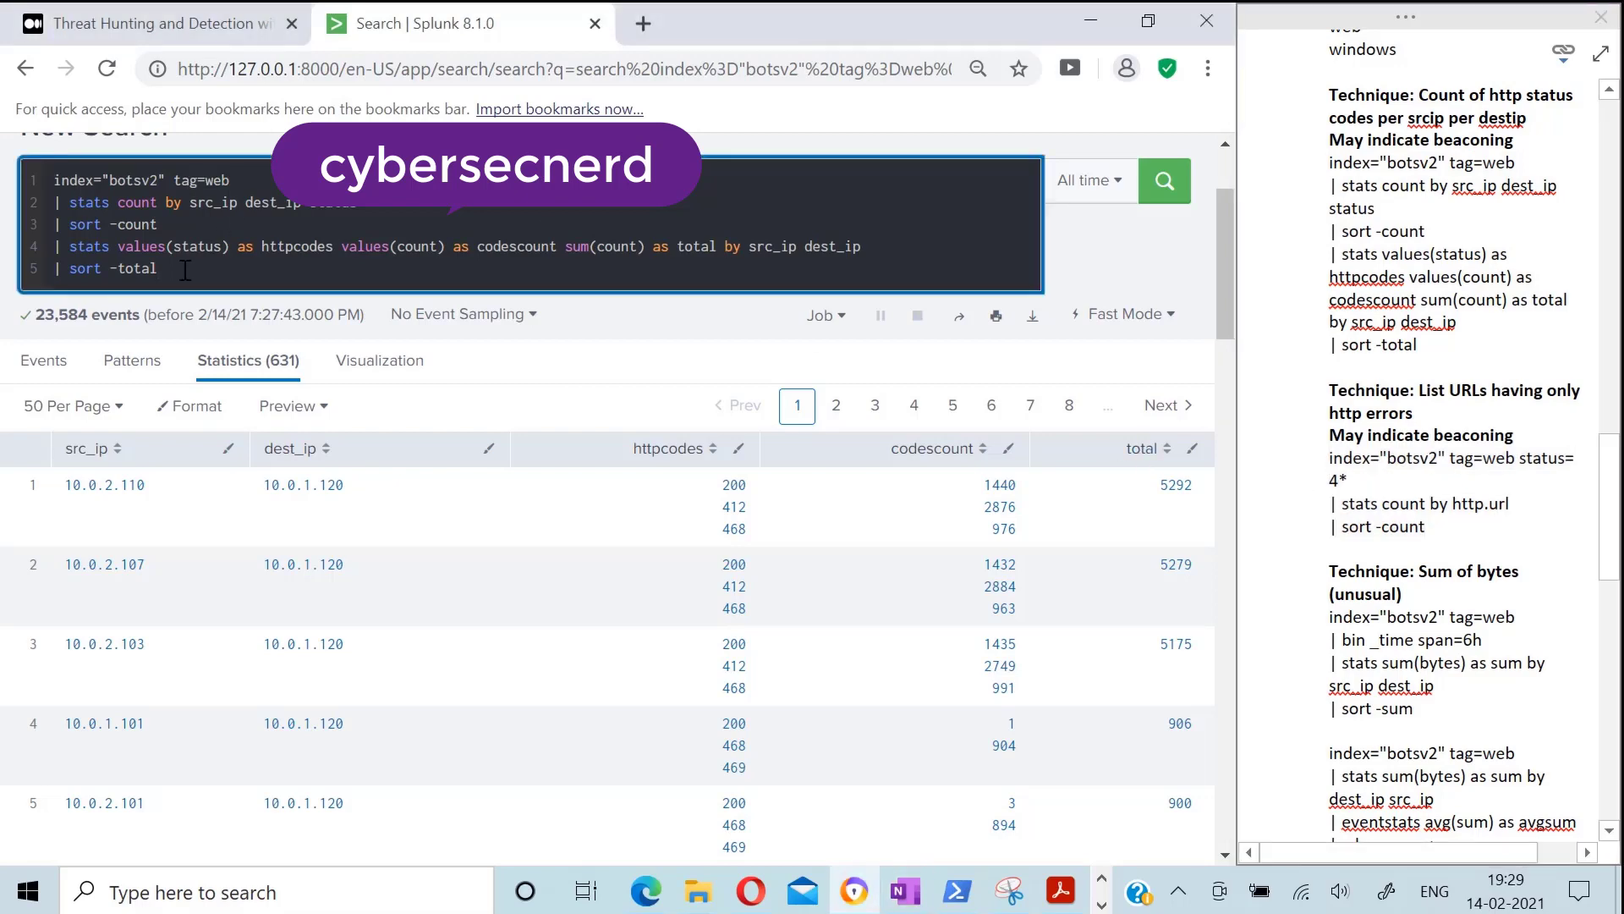
key(ctrl+a)
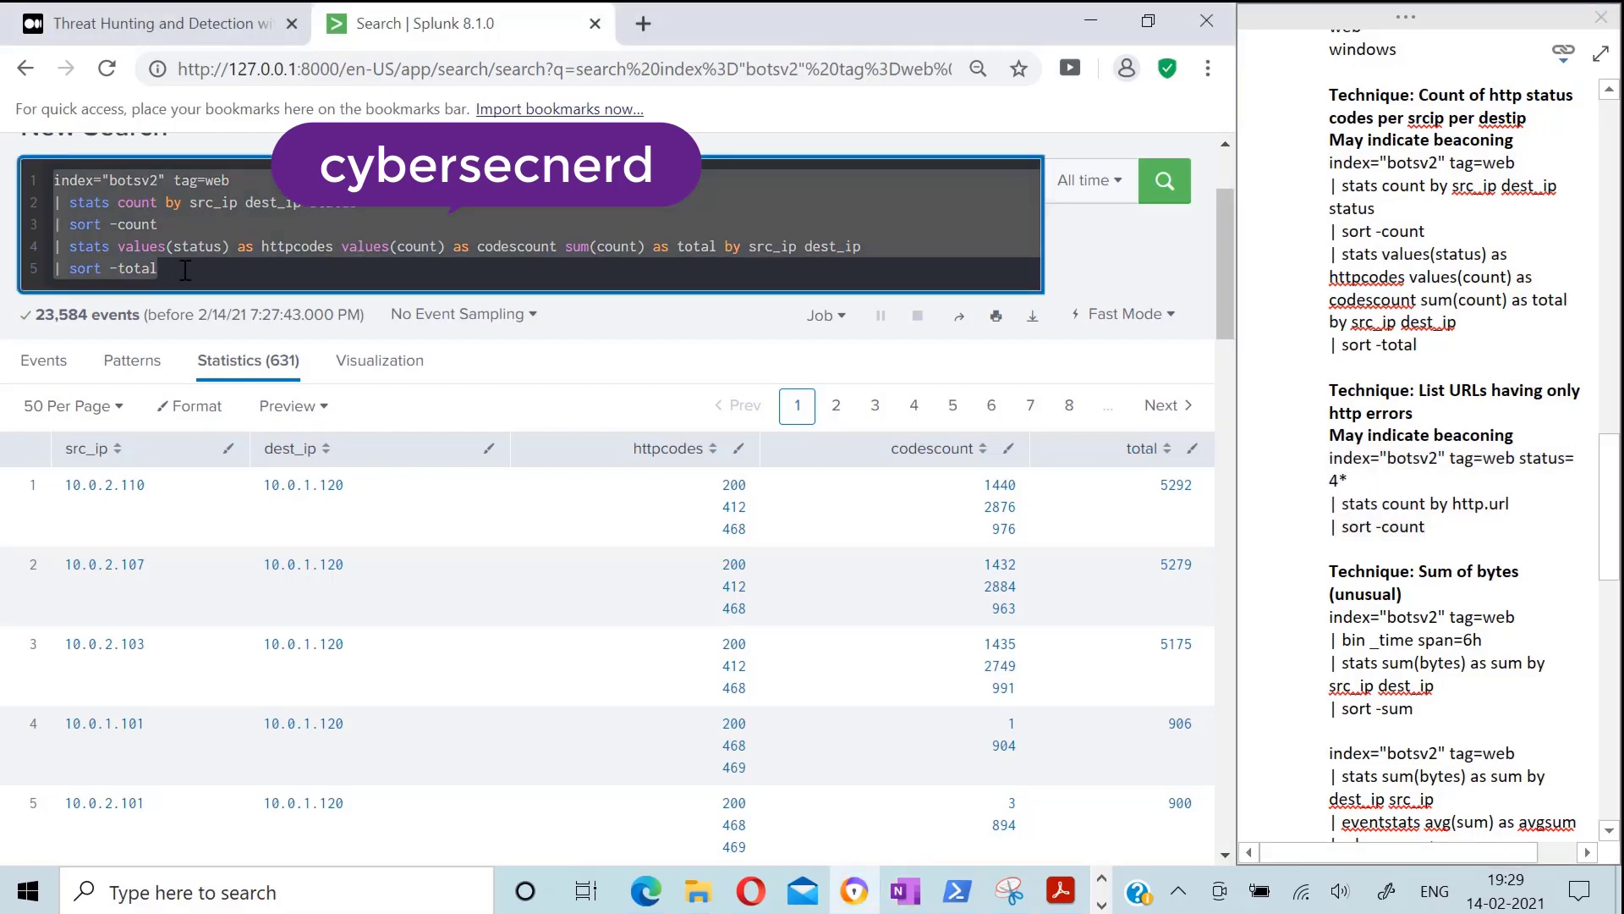
key(ctrl+v)
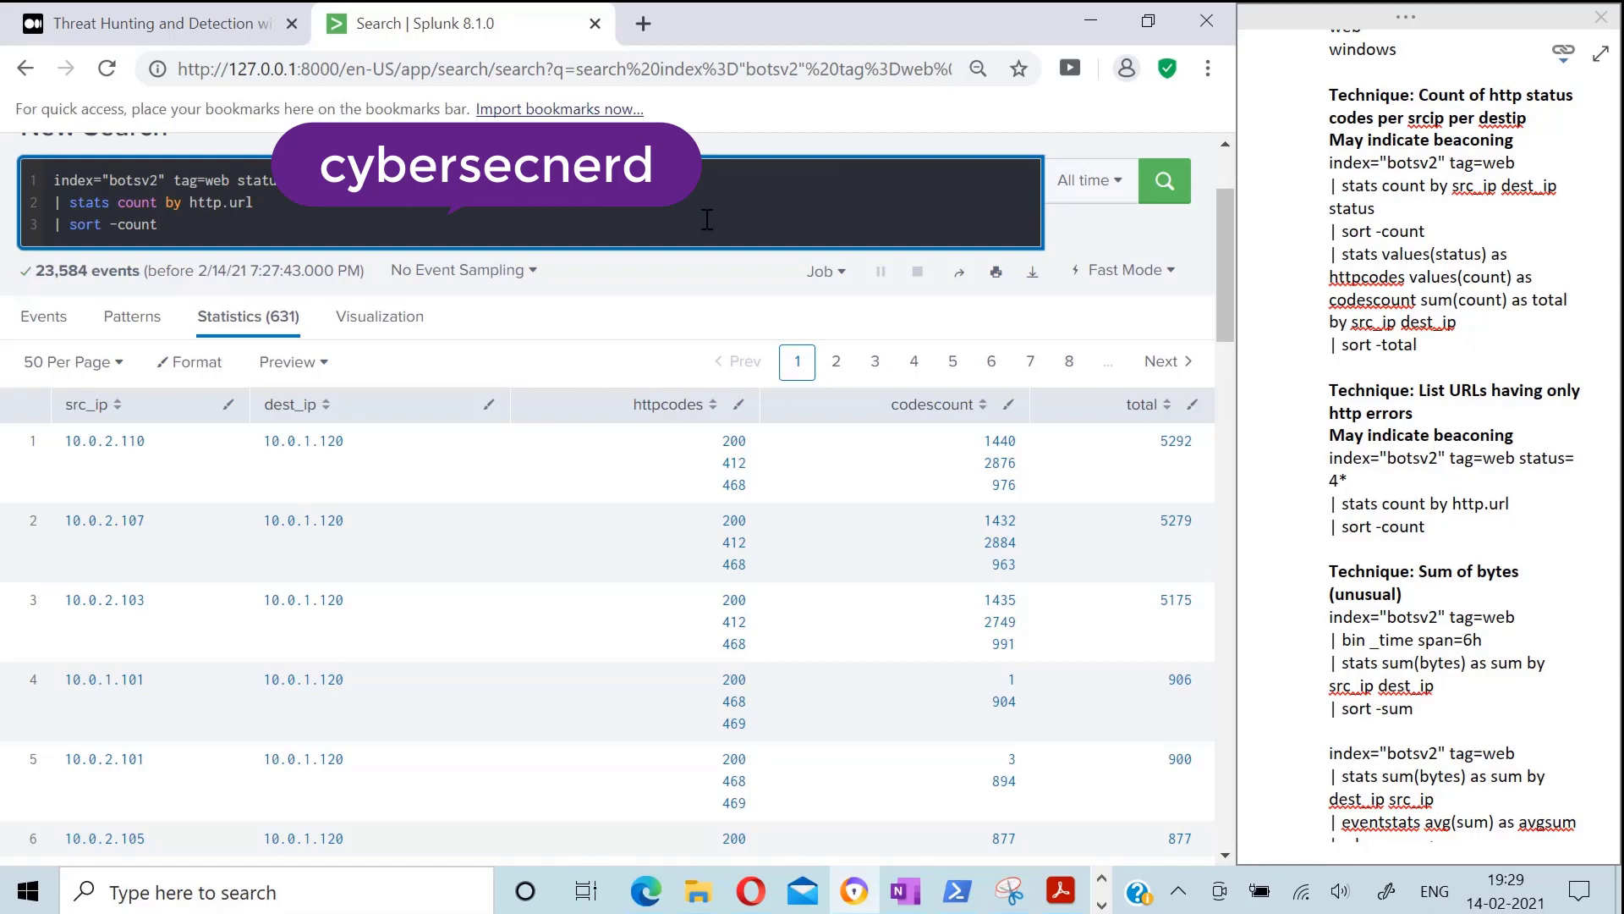
click(1163, 191)
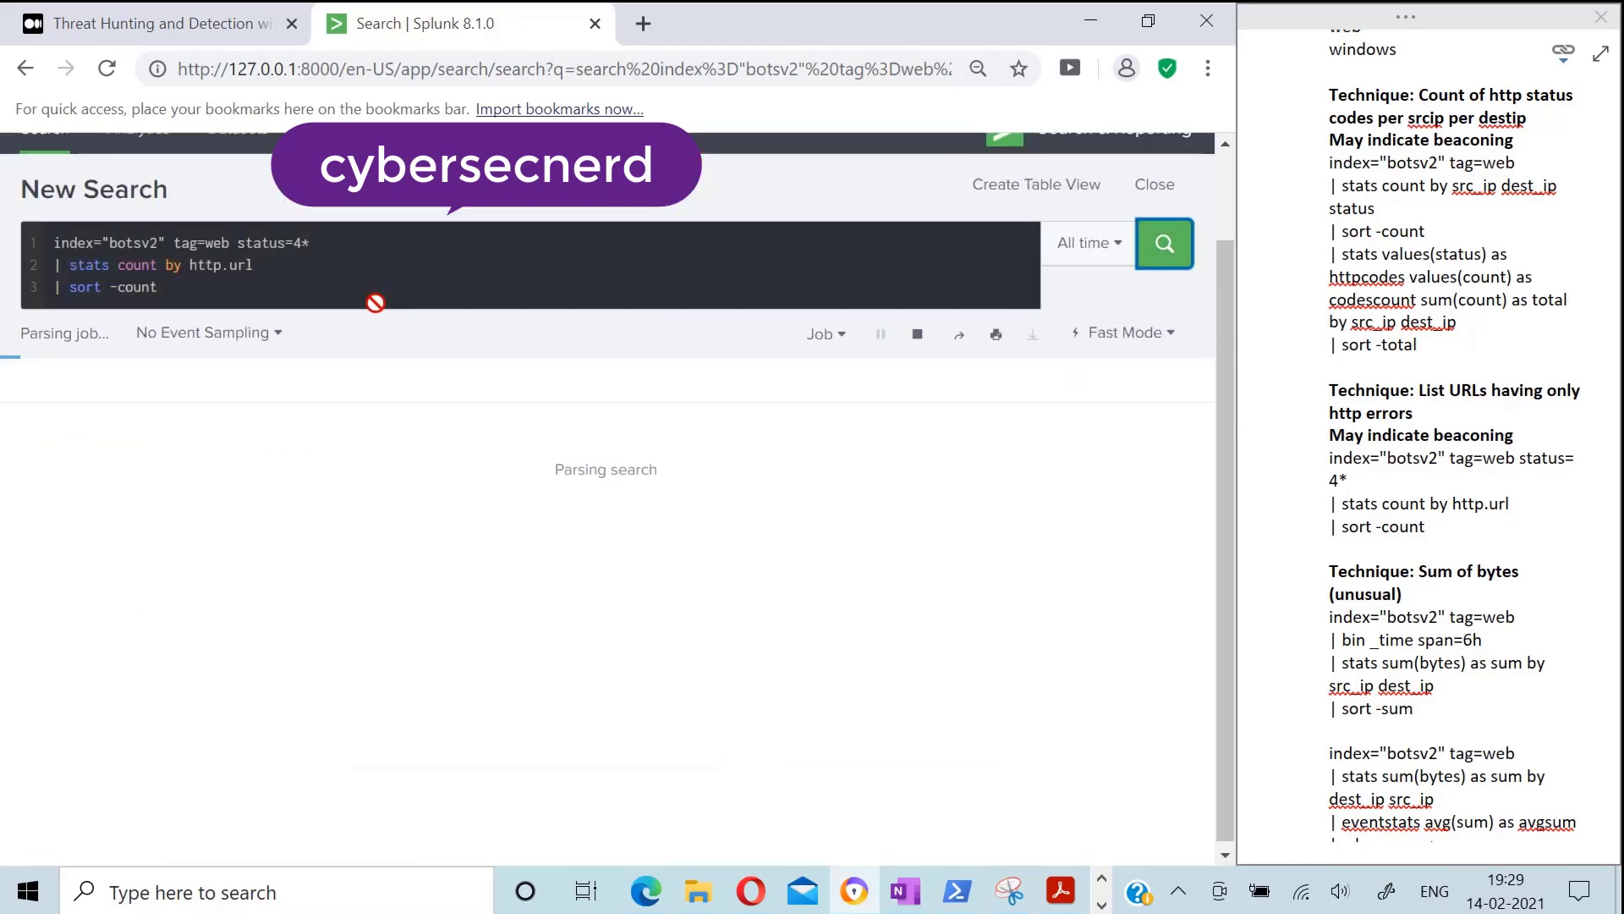
drag(374, 302, 374, 302)
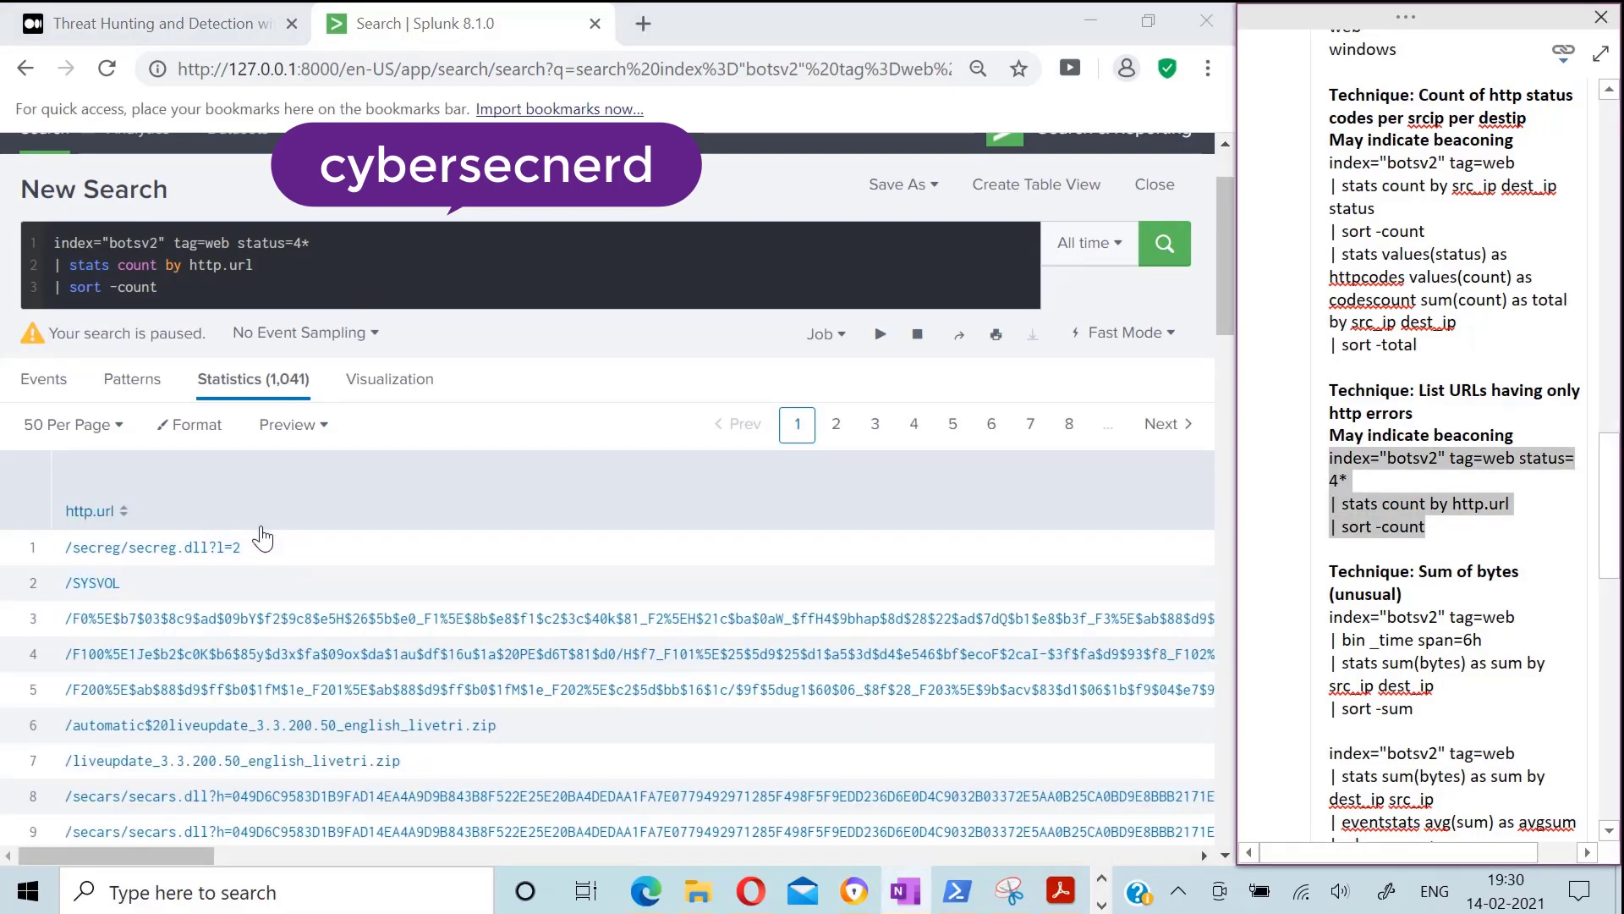
scroll(292, 639, down, 2)
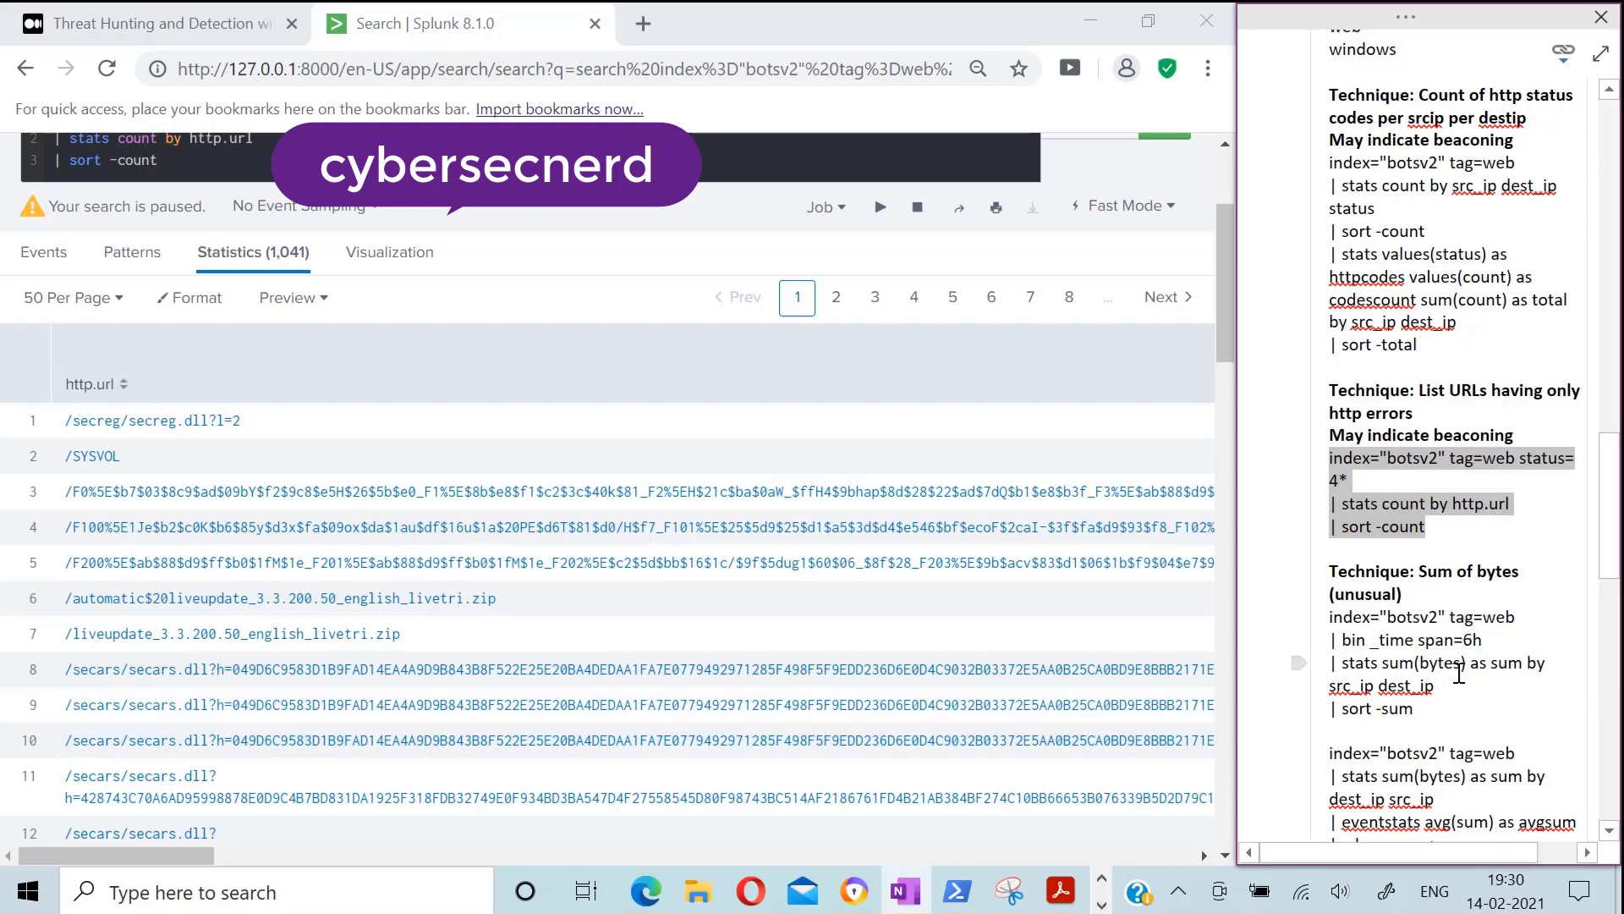
Replace the search with the notes' sum of bytes query using bin _time span=6h by src_ip and dest_ip, and run it
drag(1430, 707, 1312, 626)
key(ctrl+c)
scroll(394, 507, up, 3)
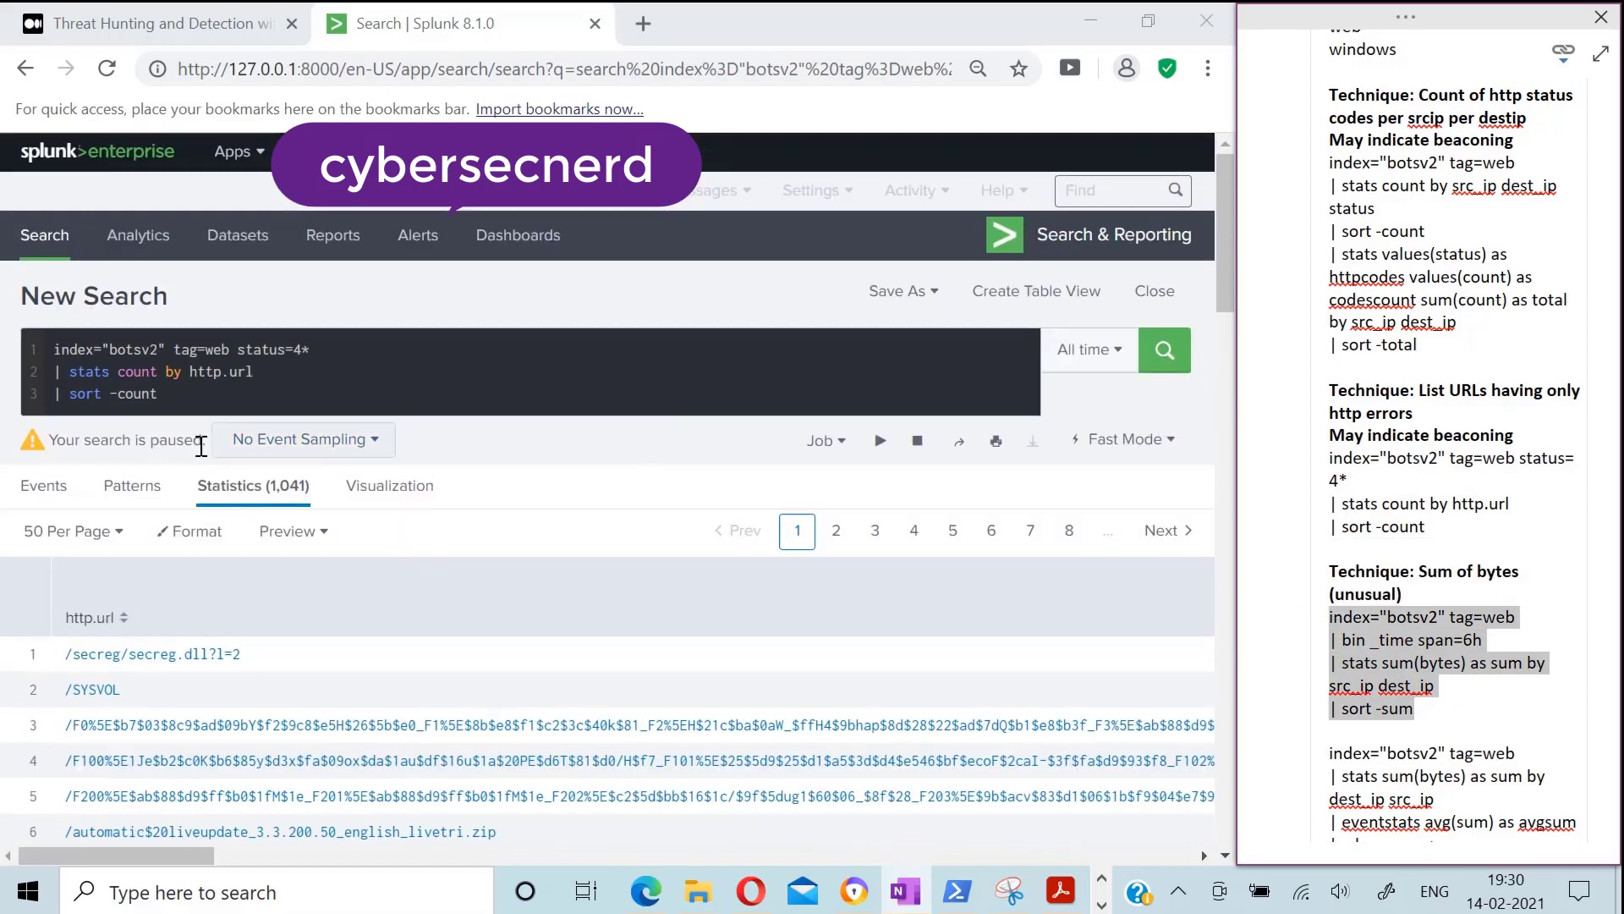
click(183, 393)
key(ctrl+a)
key(ctrl+v)
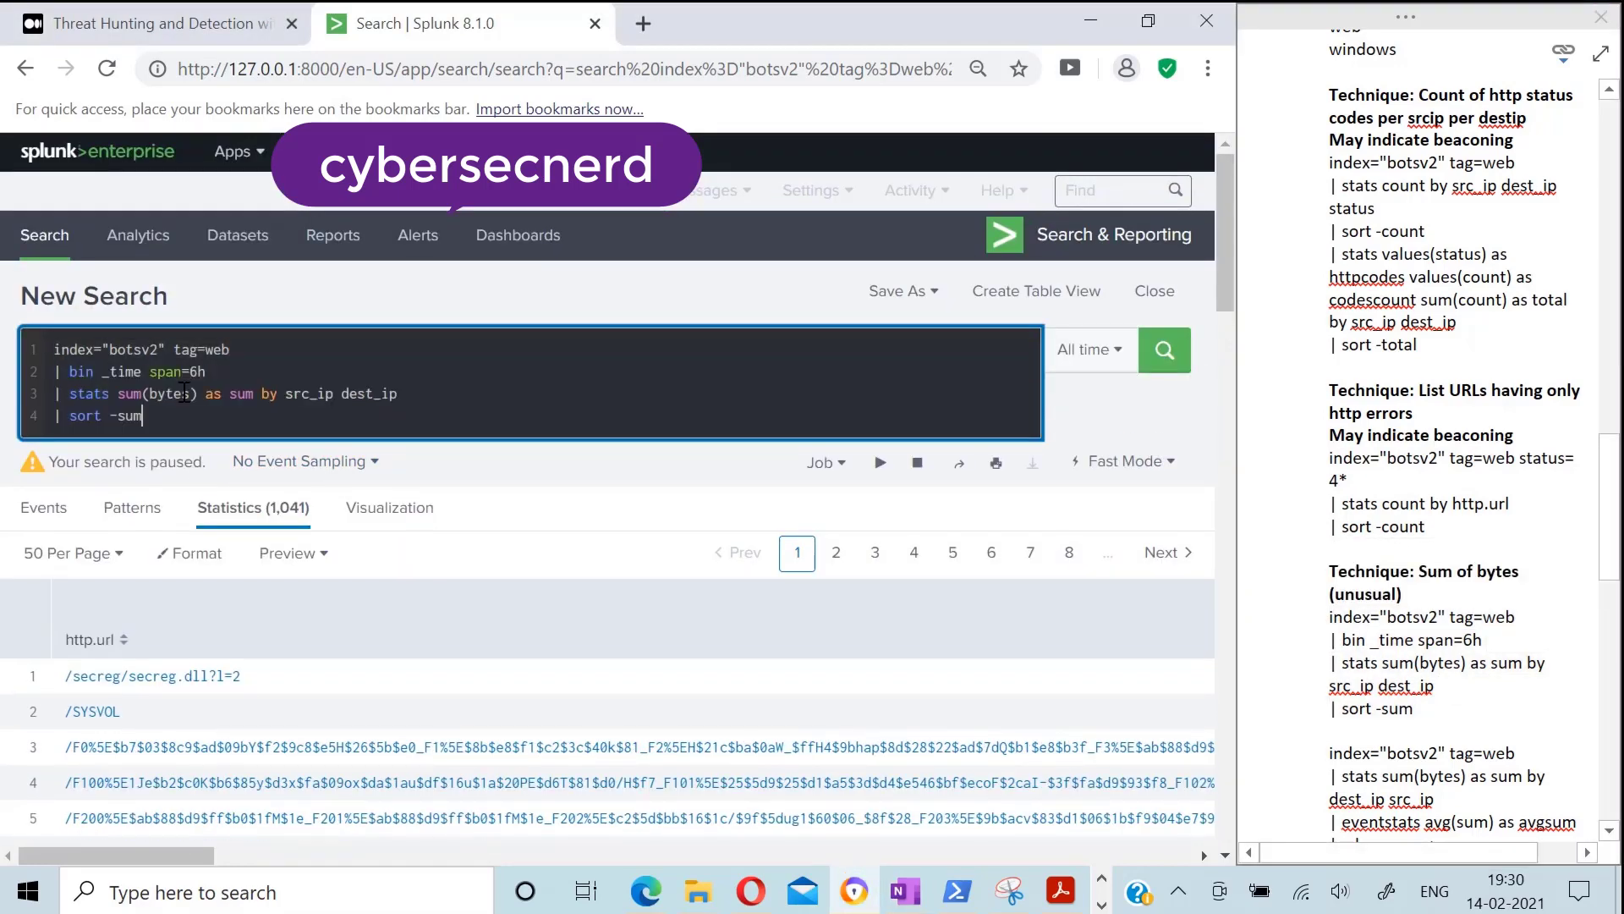
click(1167, 353)
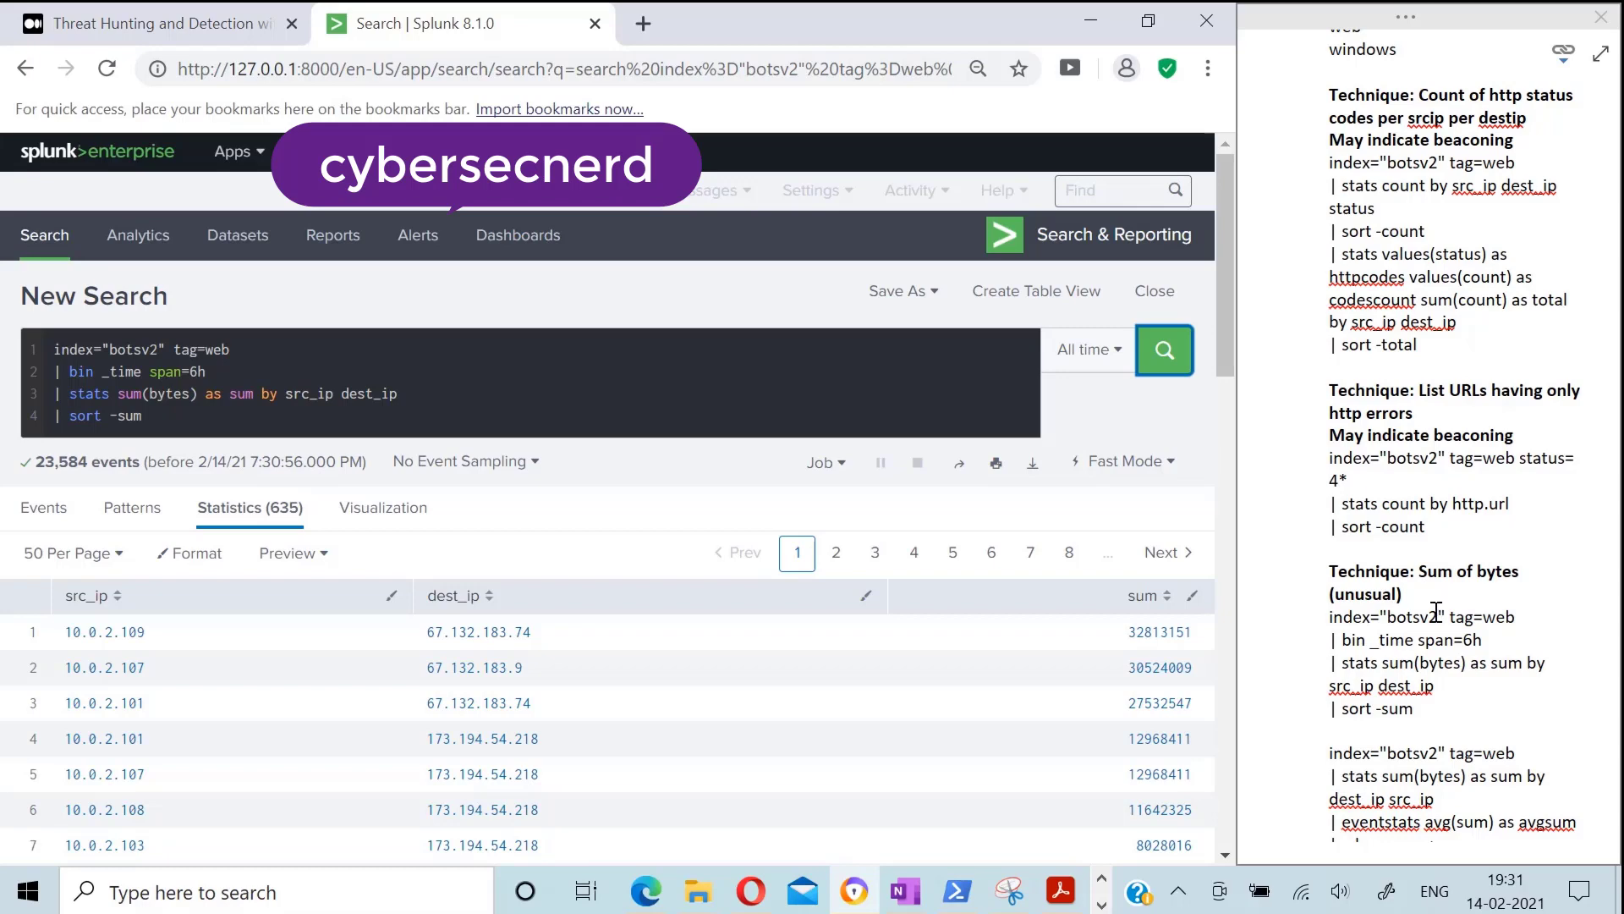
Replace the search with the notes' eventstats query keeping dest_ip and src_ip pairs where sum > avgsum, run it and review the results
click(1501, 531)
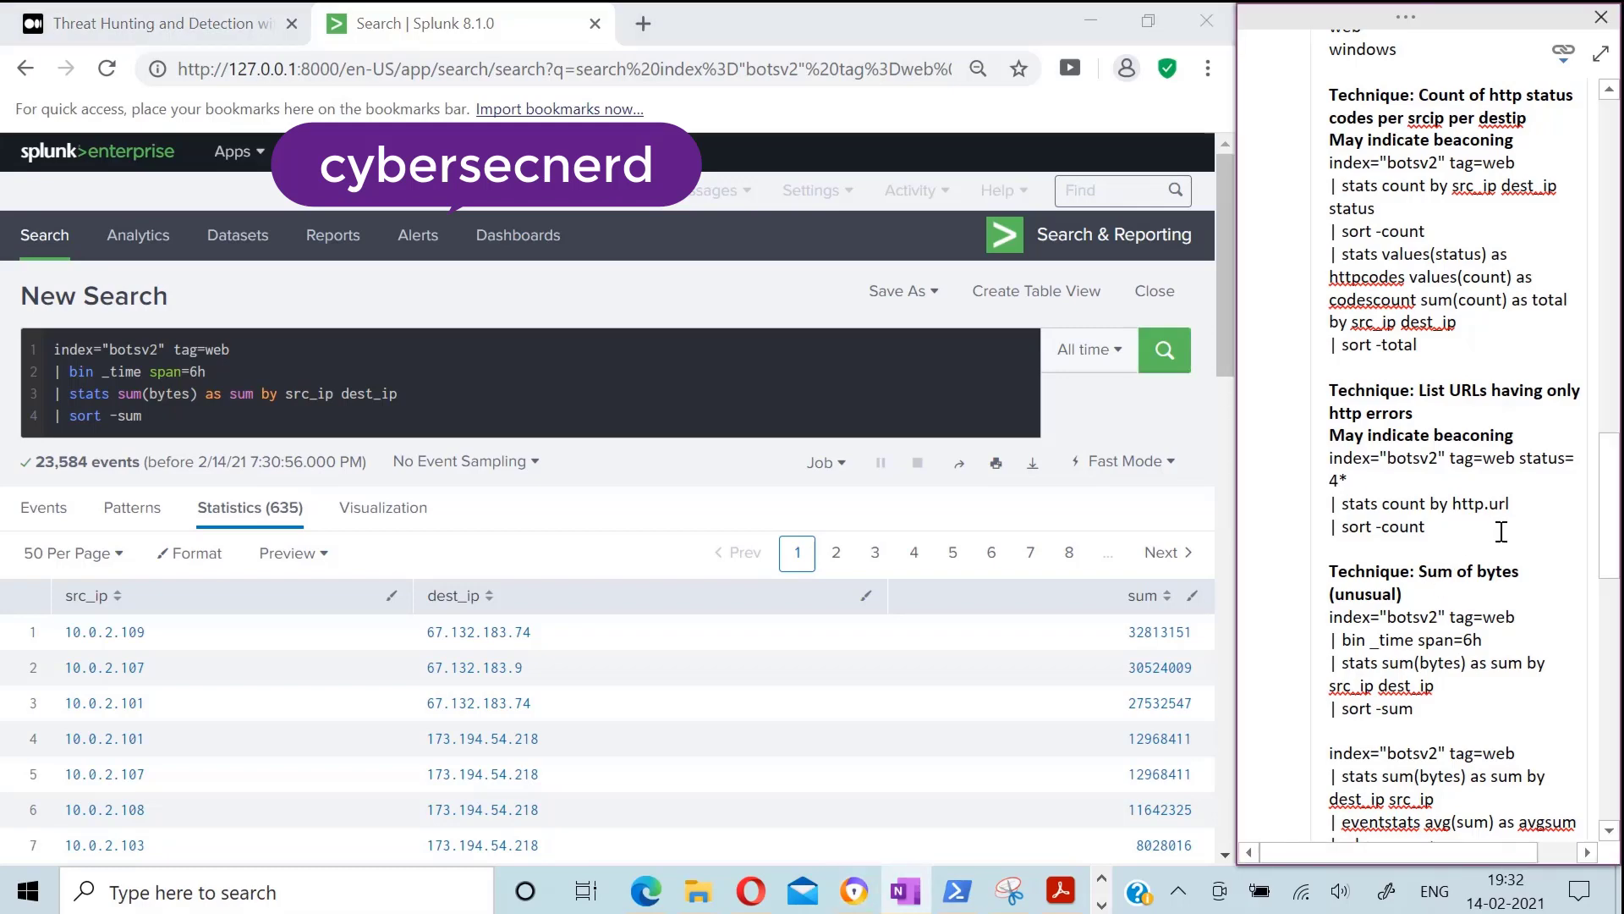
scroll(1502, 532, up, 3)
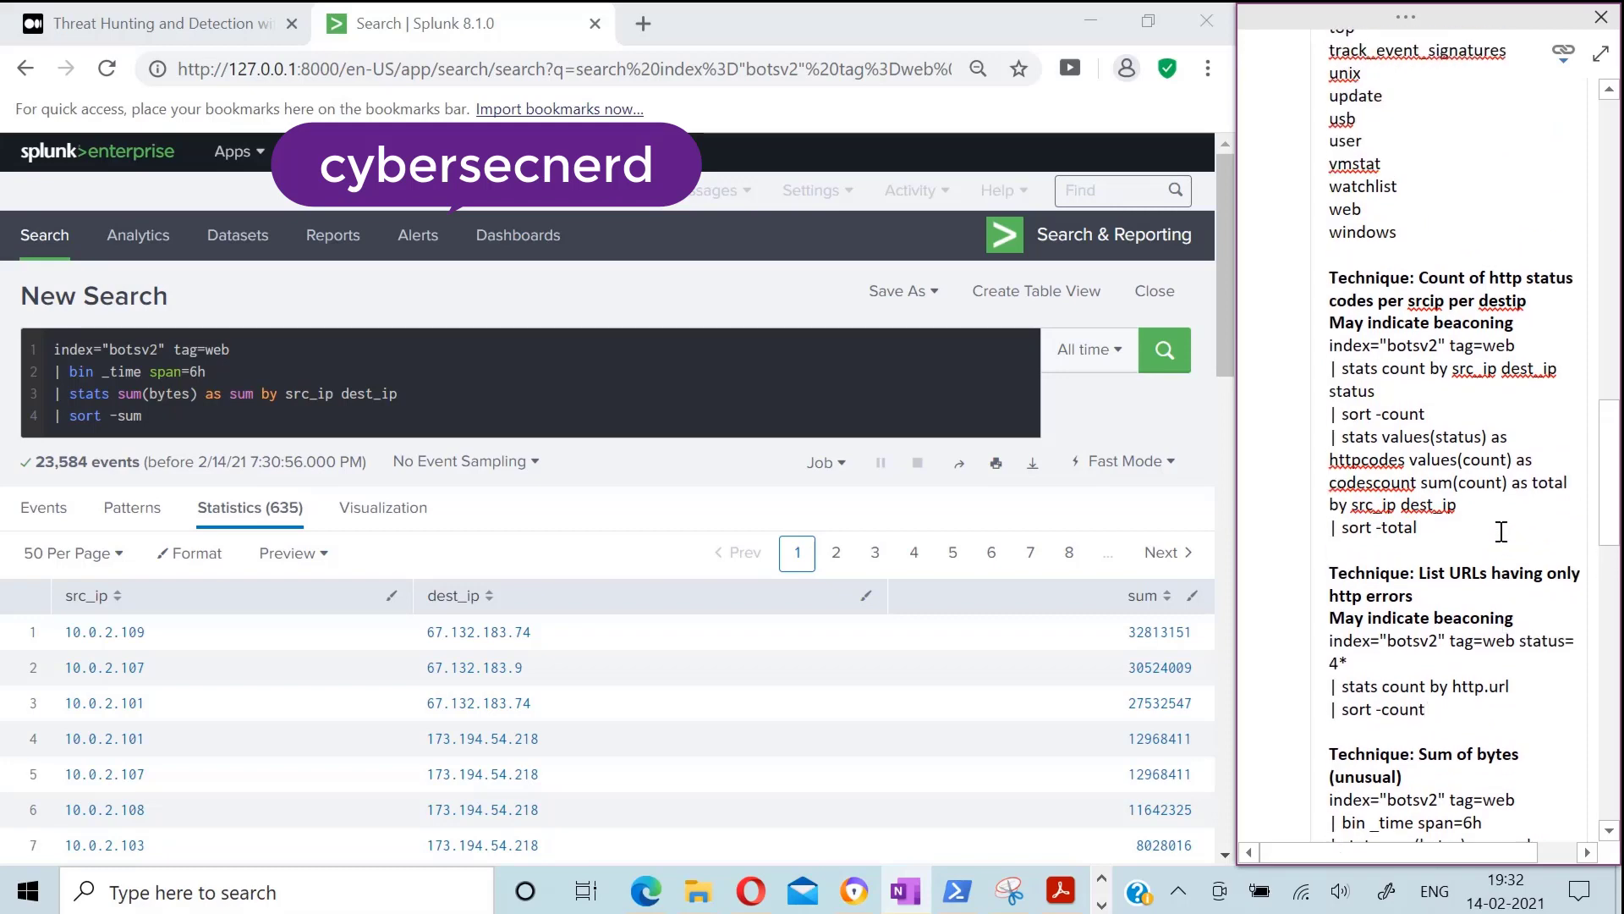
scroll(1502, 532, down, 2)
scroll(1501, 531, down, 8)
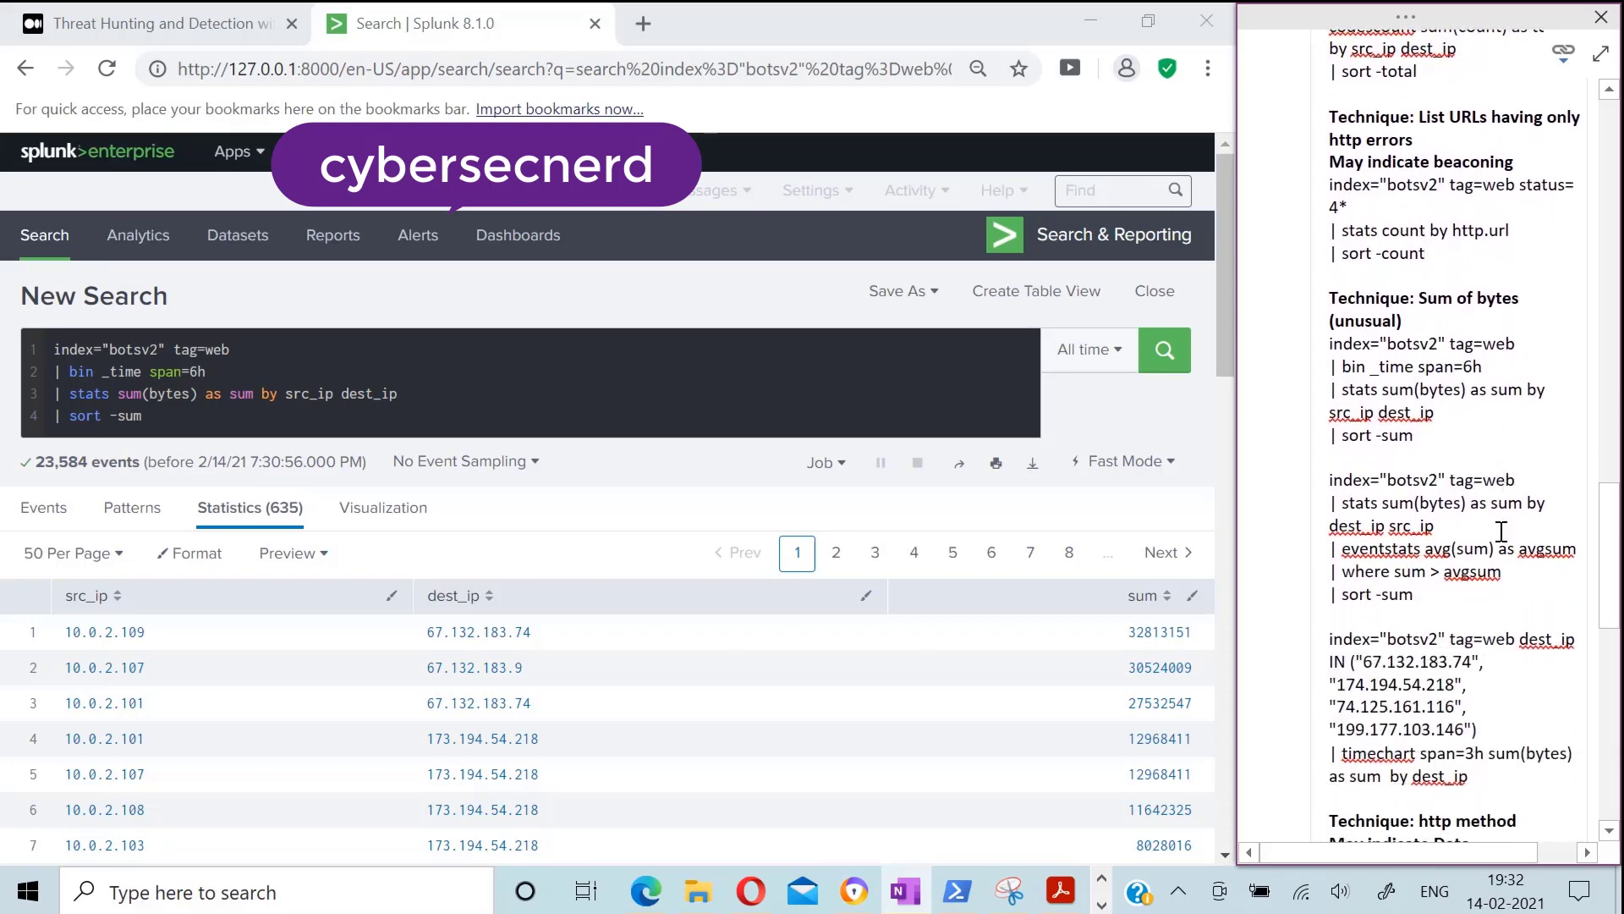
drag(1428, 592, 1325, 478)
key(ctrl+c)
click(158, 409)
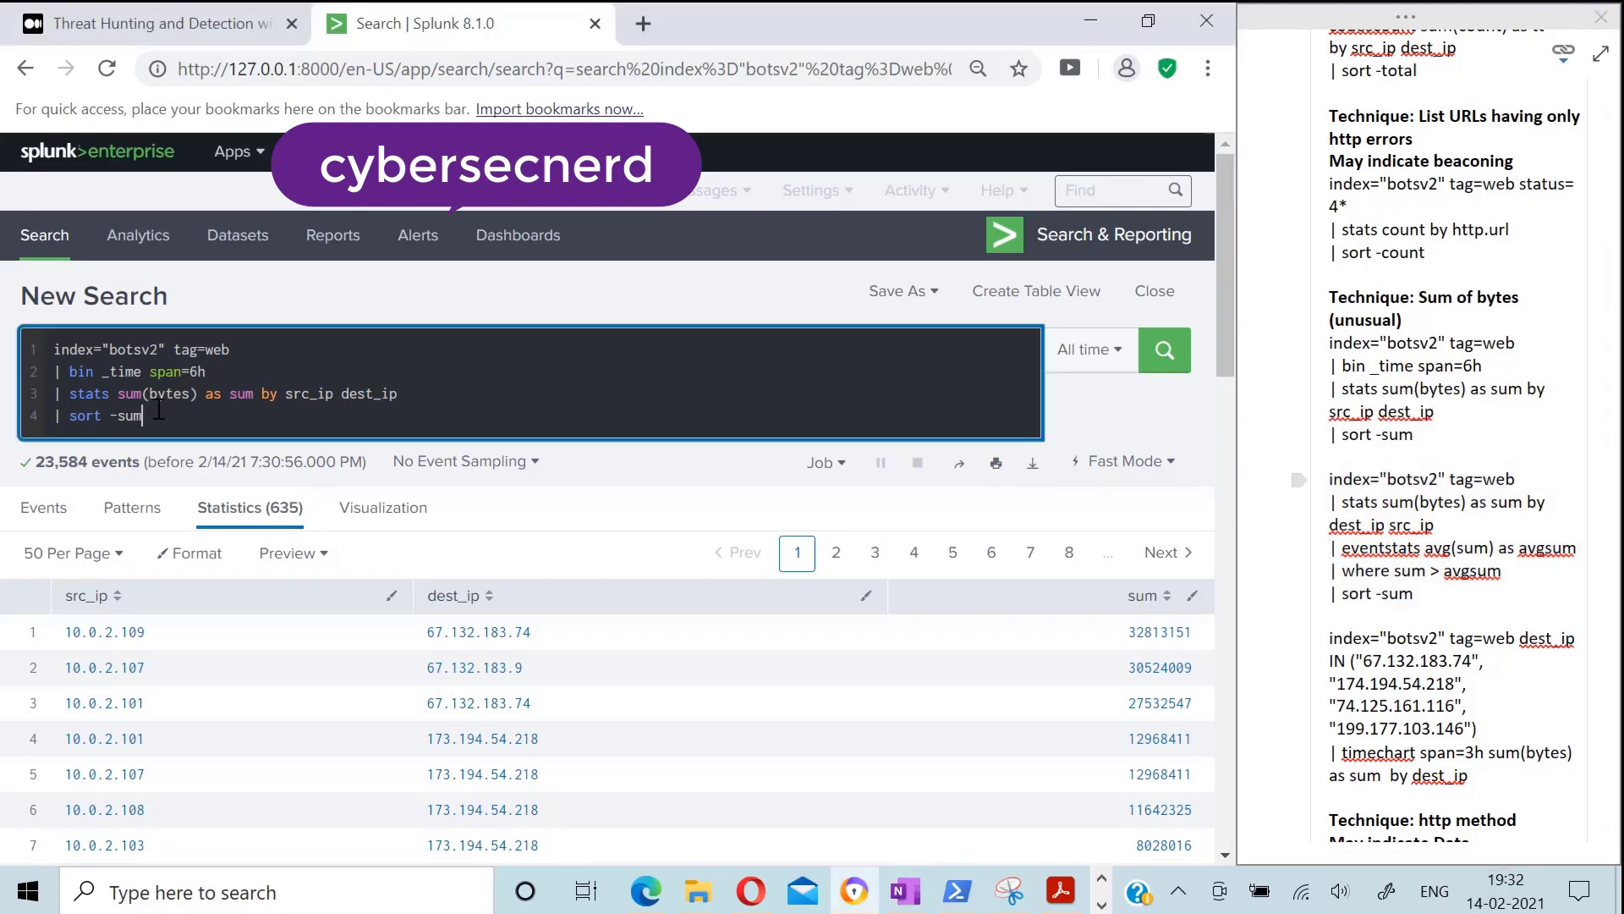
key(ctrl+a)
key(ctrl+v)
click(1165, 350)
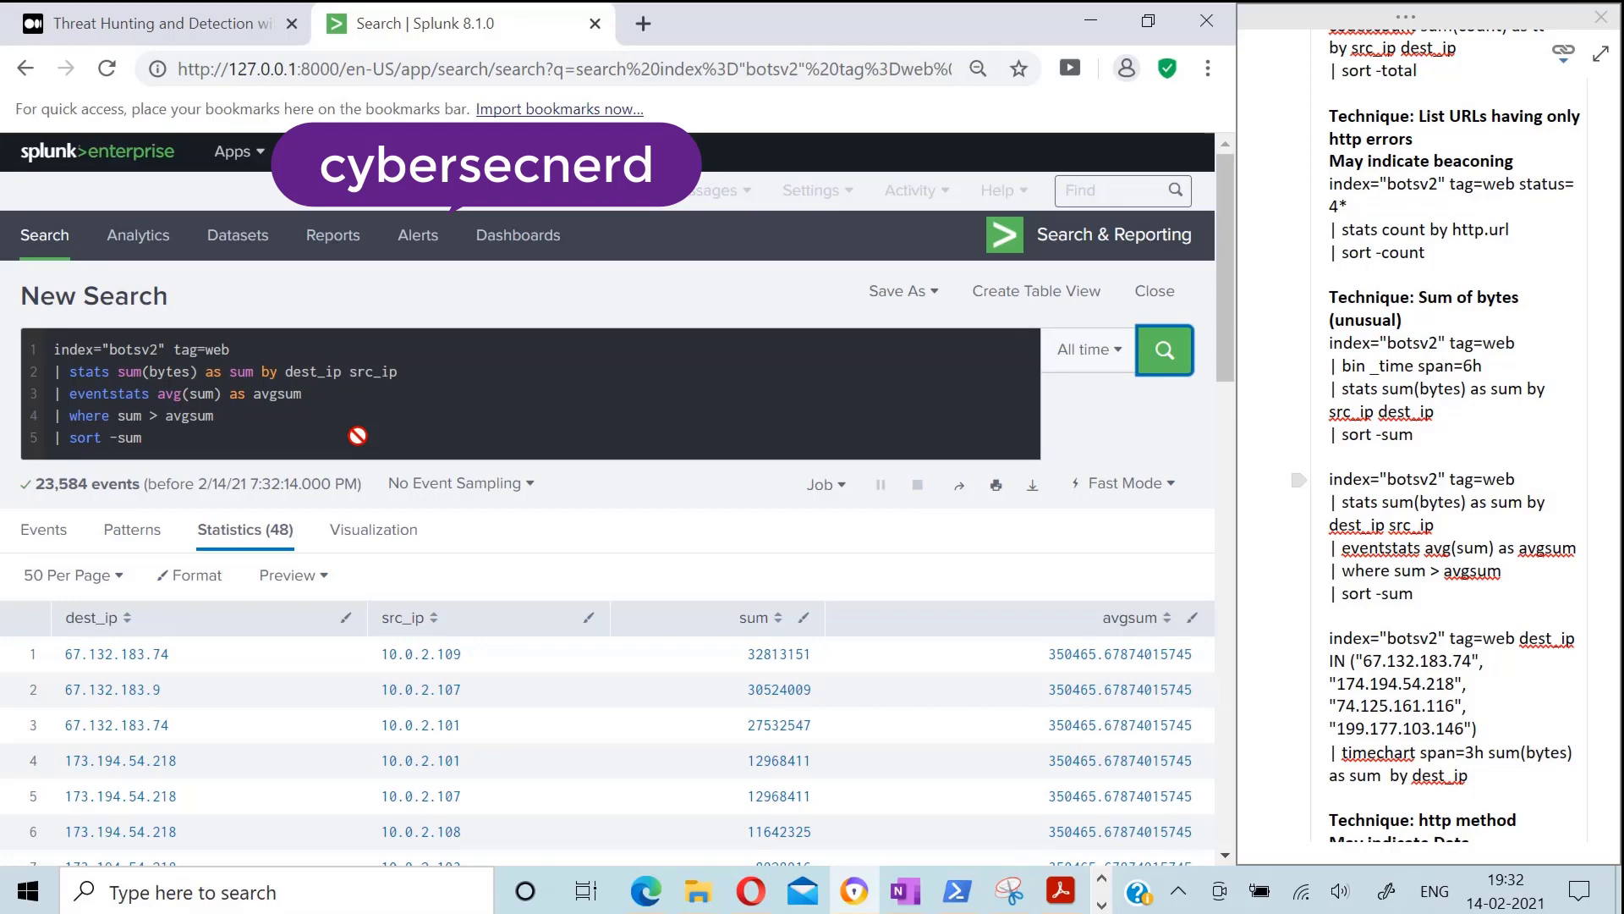
scroll(594, 580, down, 3)
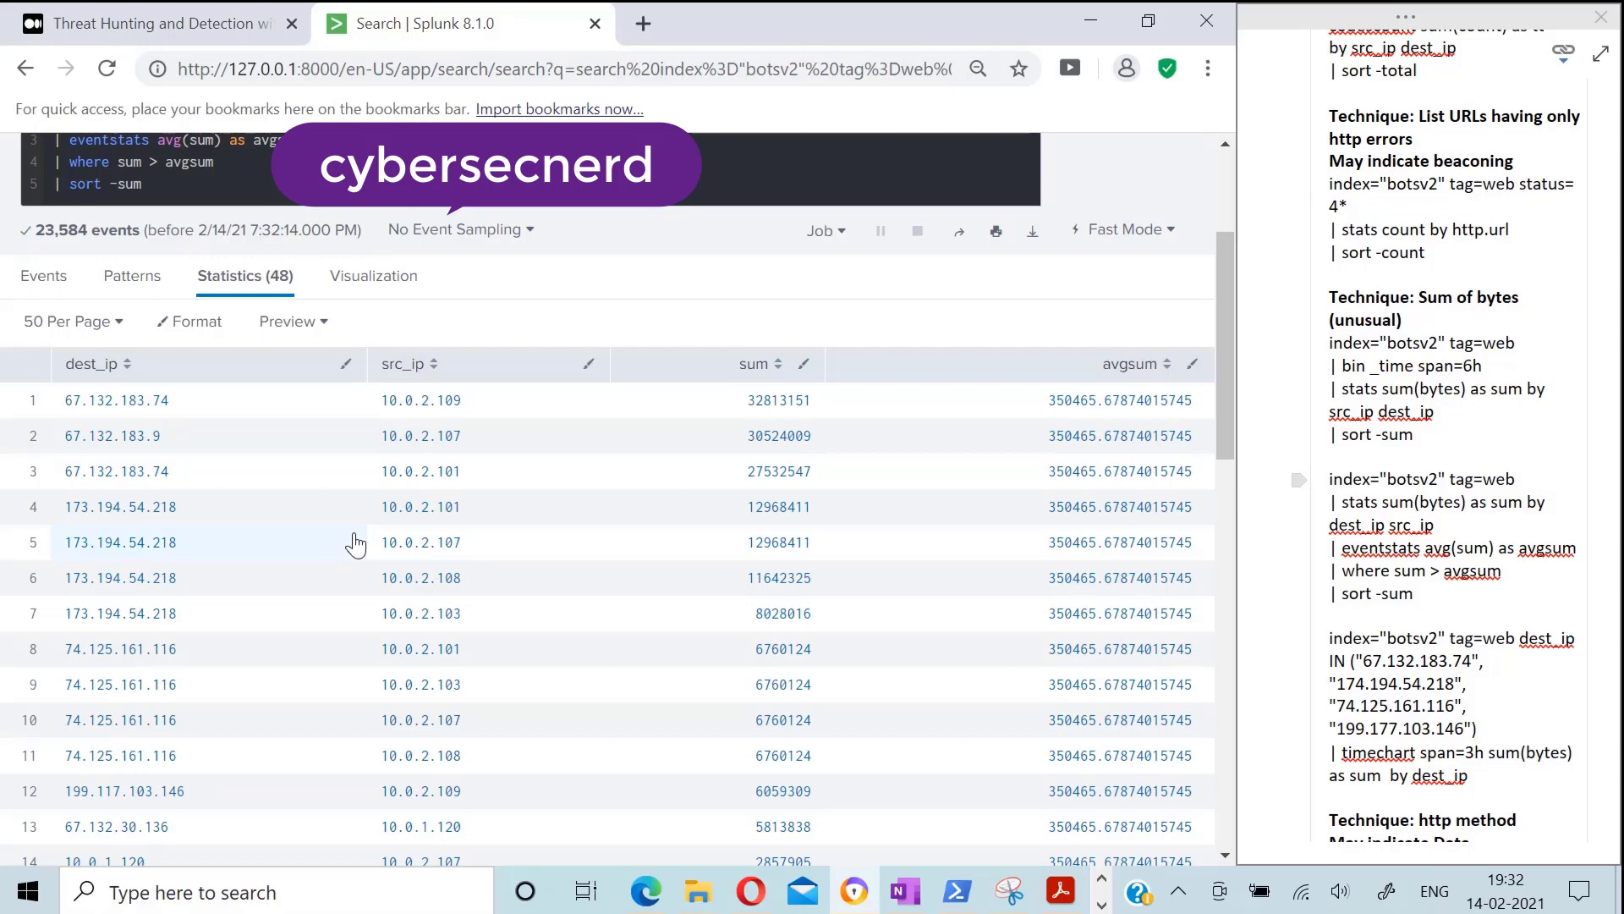
scroll(355, 545, up, 2)
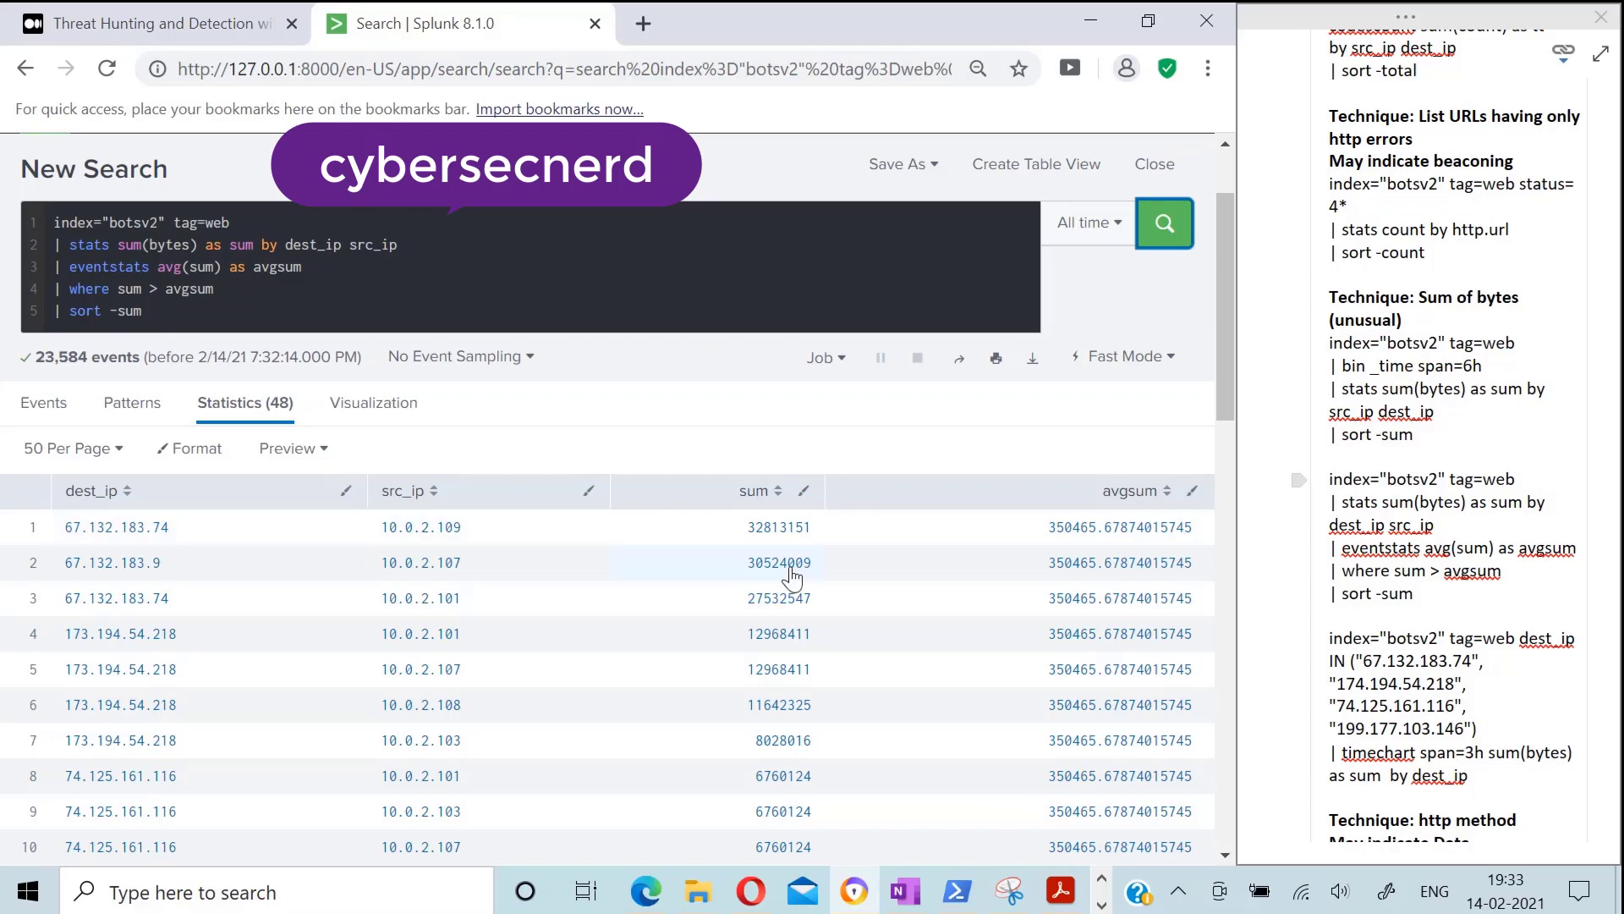
Replace the search with the notes' first http method query, listing http_method values and counts per src_ip and dest_ip, and run it
scroll(1506, 582, down, 1)
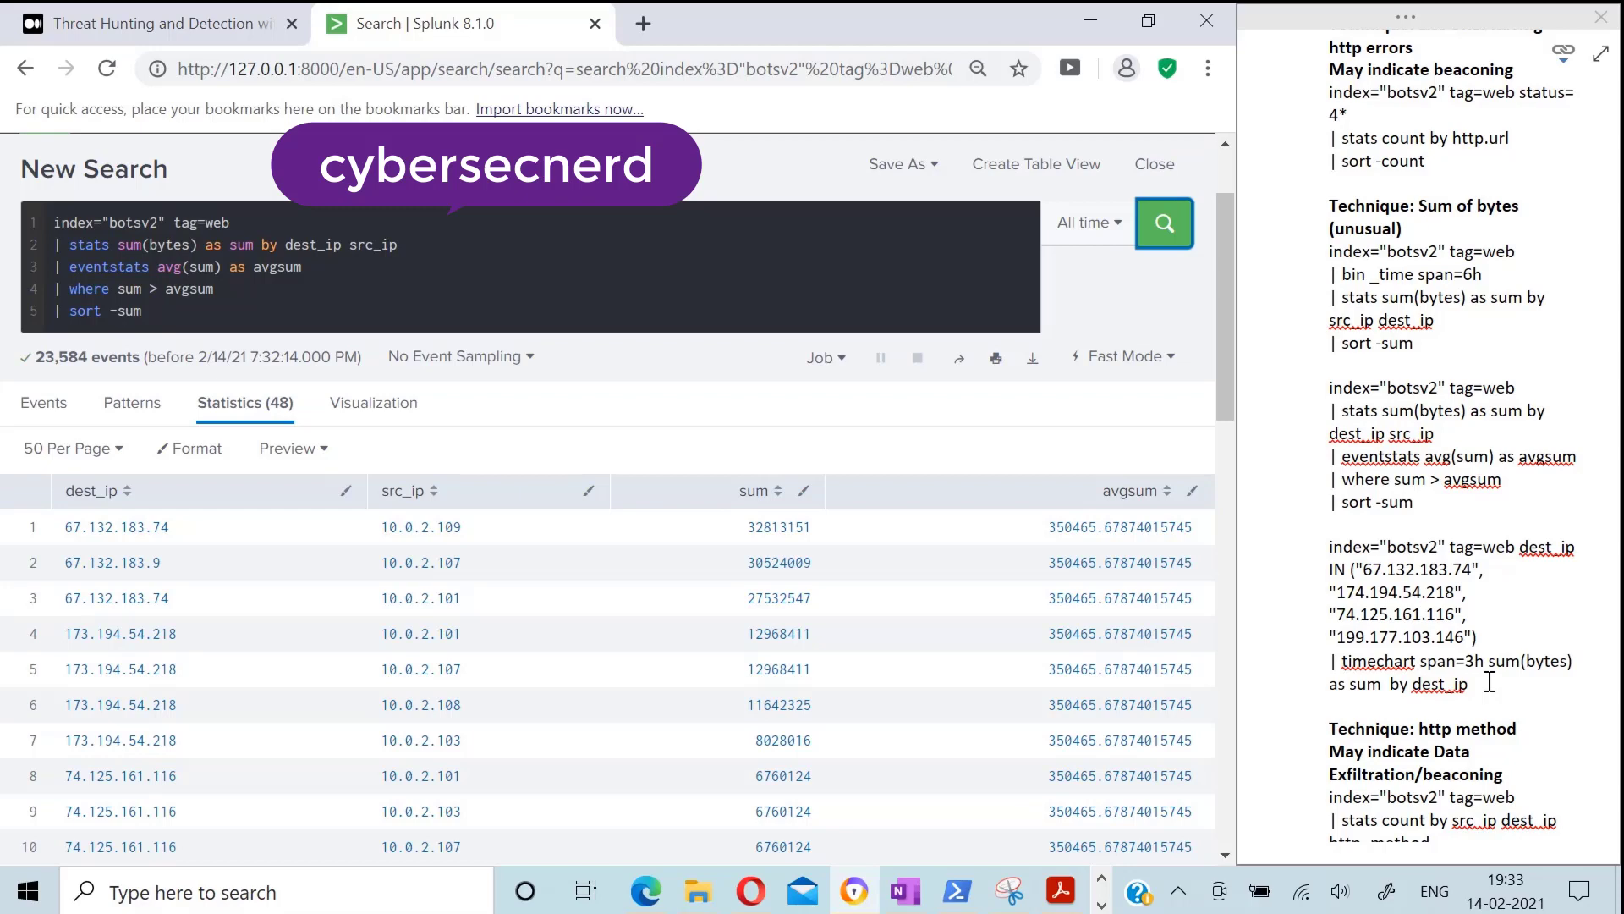
scroll(1490, 682, down, 4)
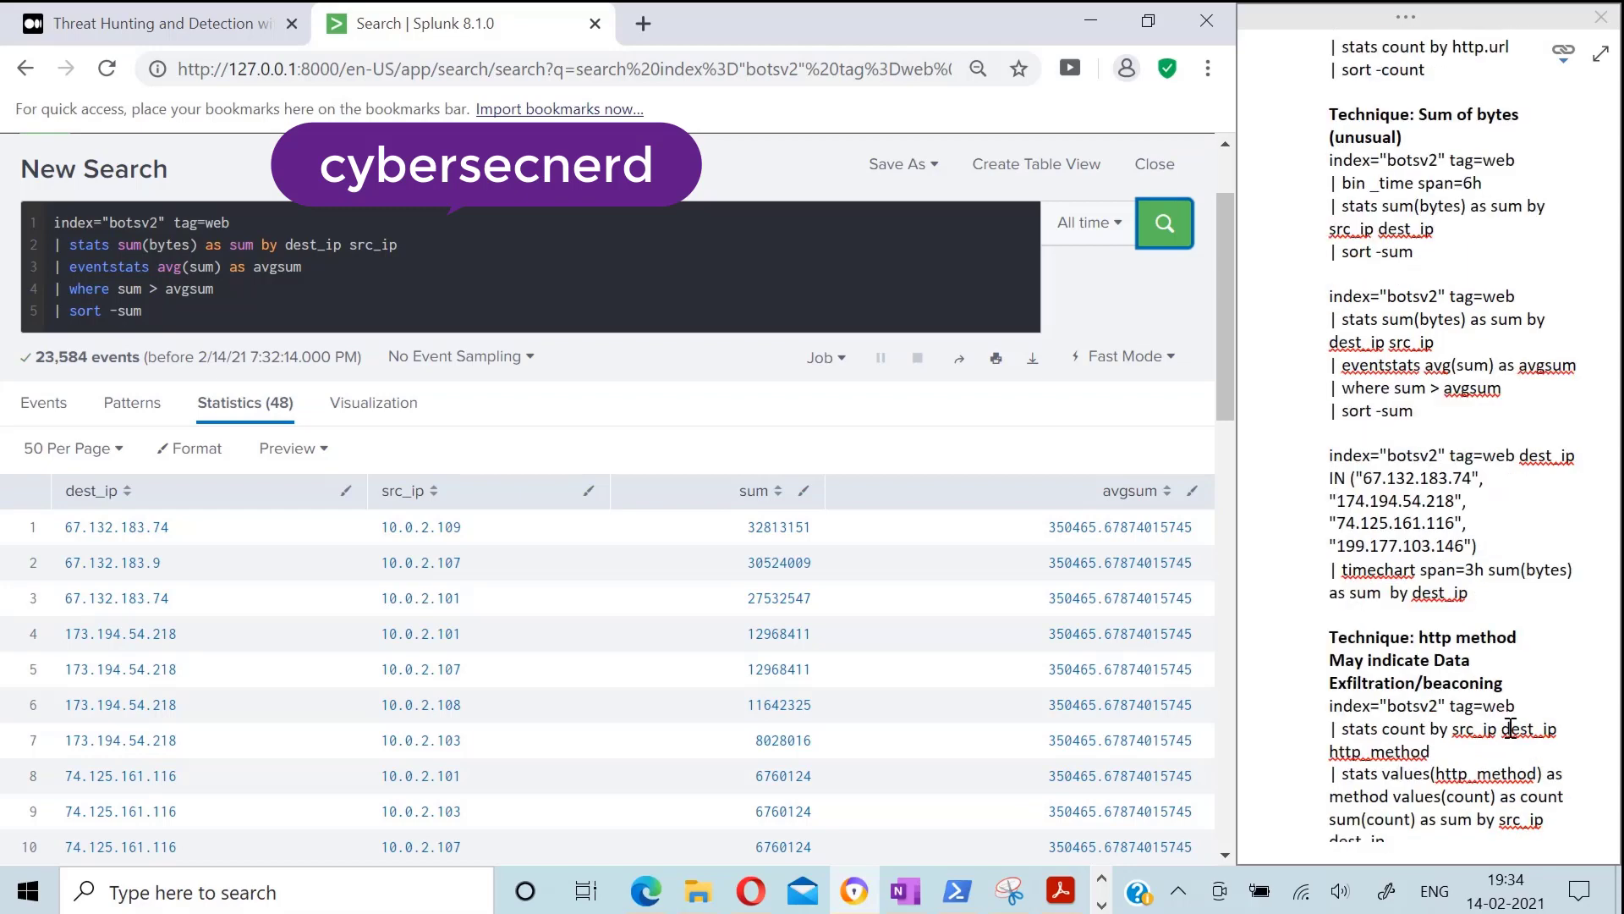
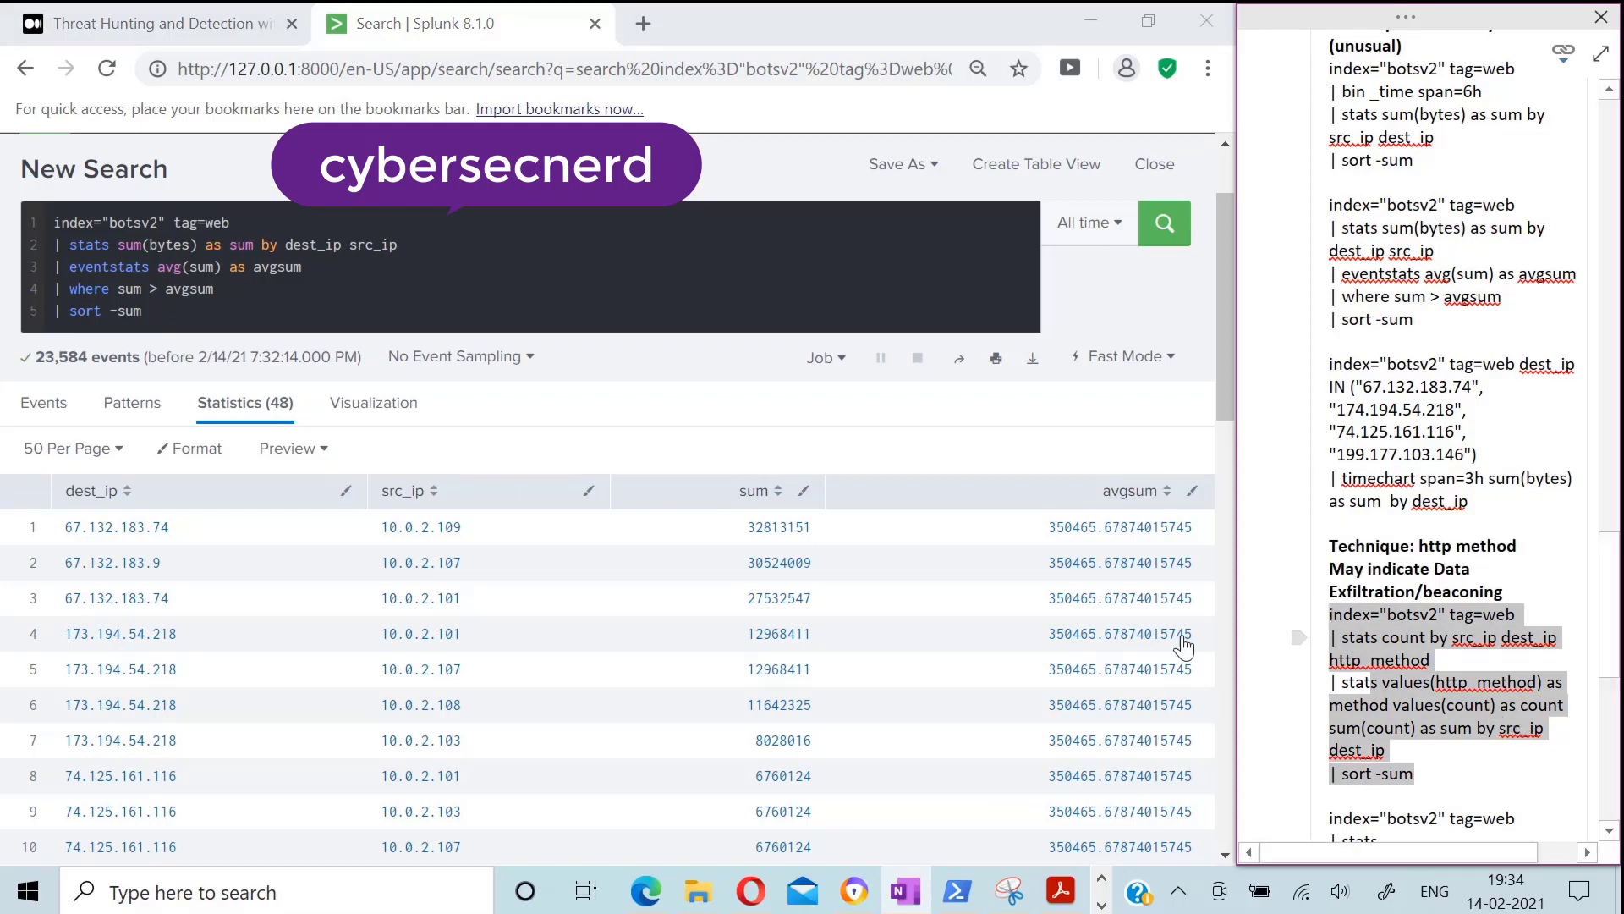
click(156, 320)
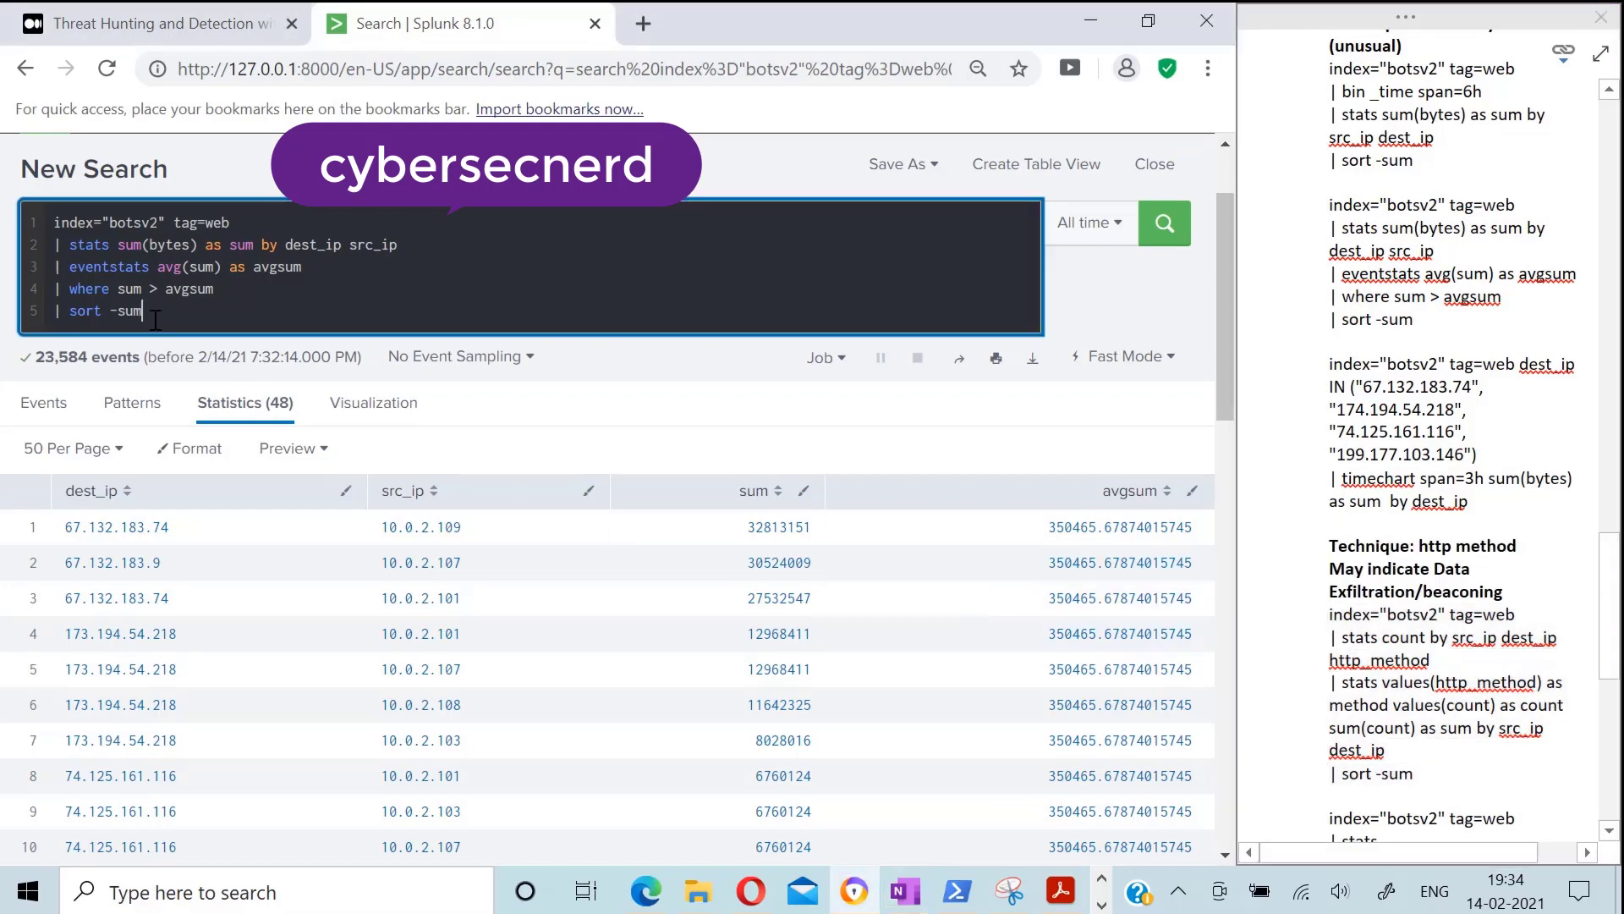
key(ctrl+a)
text(index="botsv2" tag=web | stats count by src_ip dest_ip http_method | stats values(http_method) as method values(count) as count sum(count) as sum by src_ip dest_ip | sort -sum)
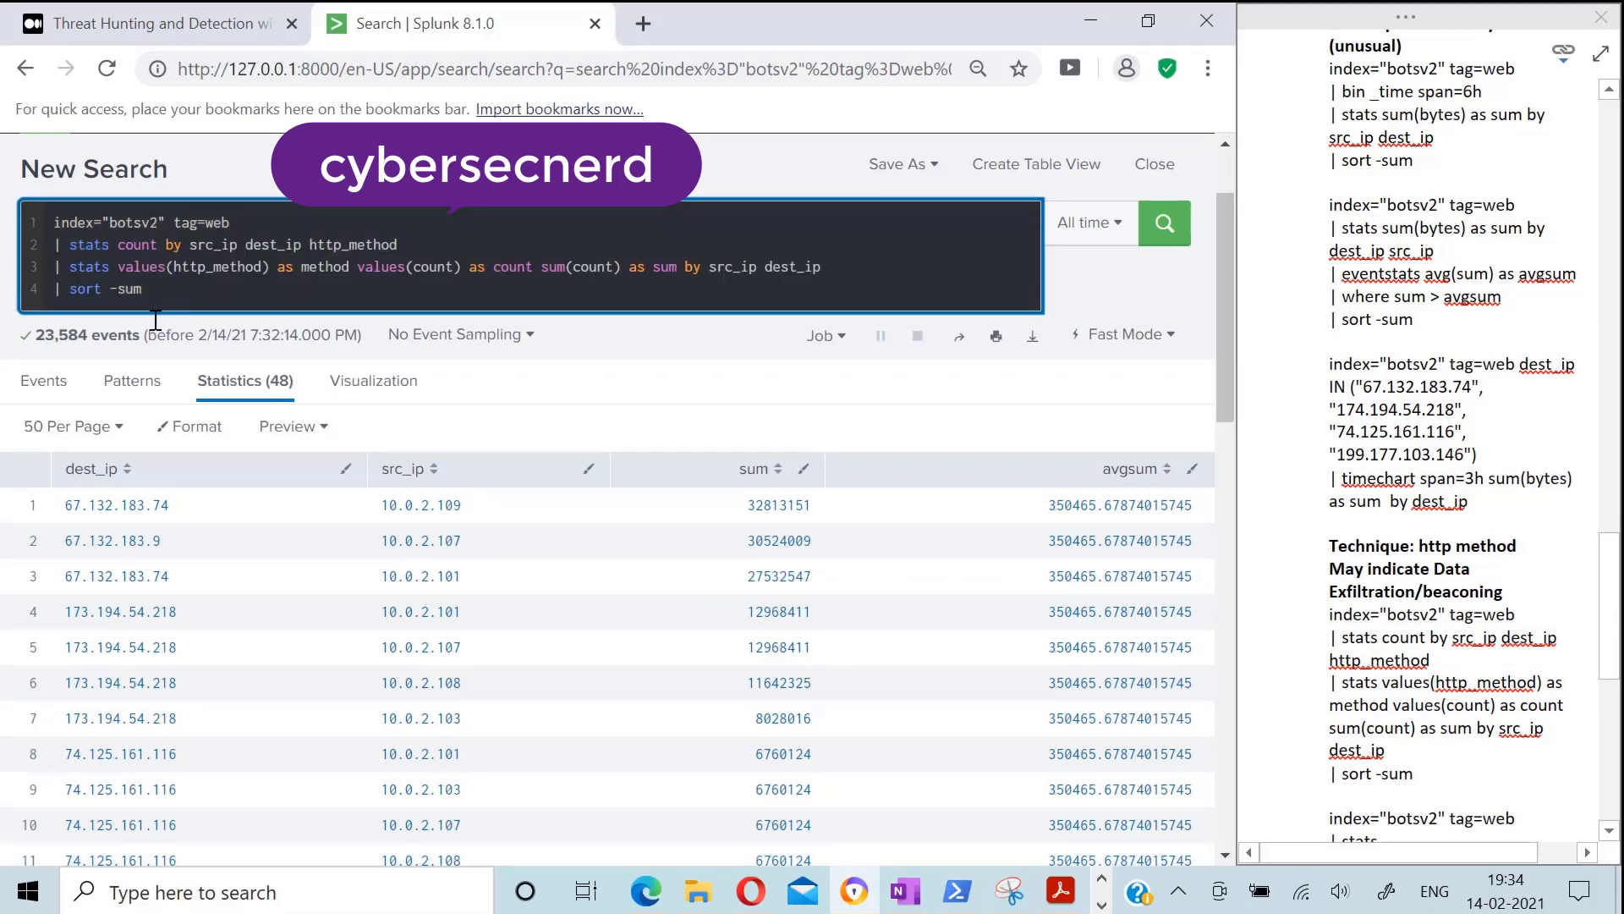
click(1164, 223)
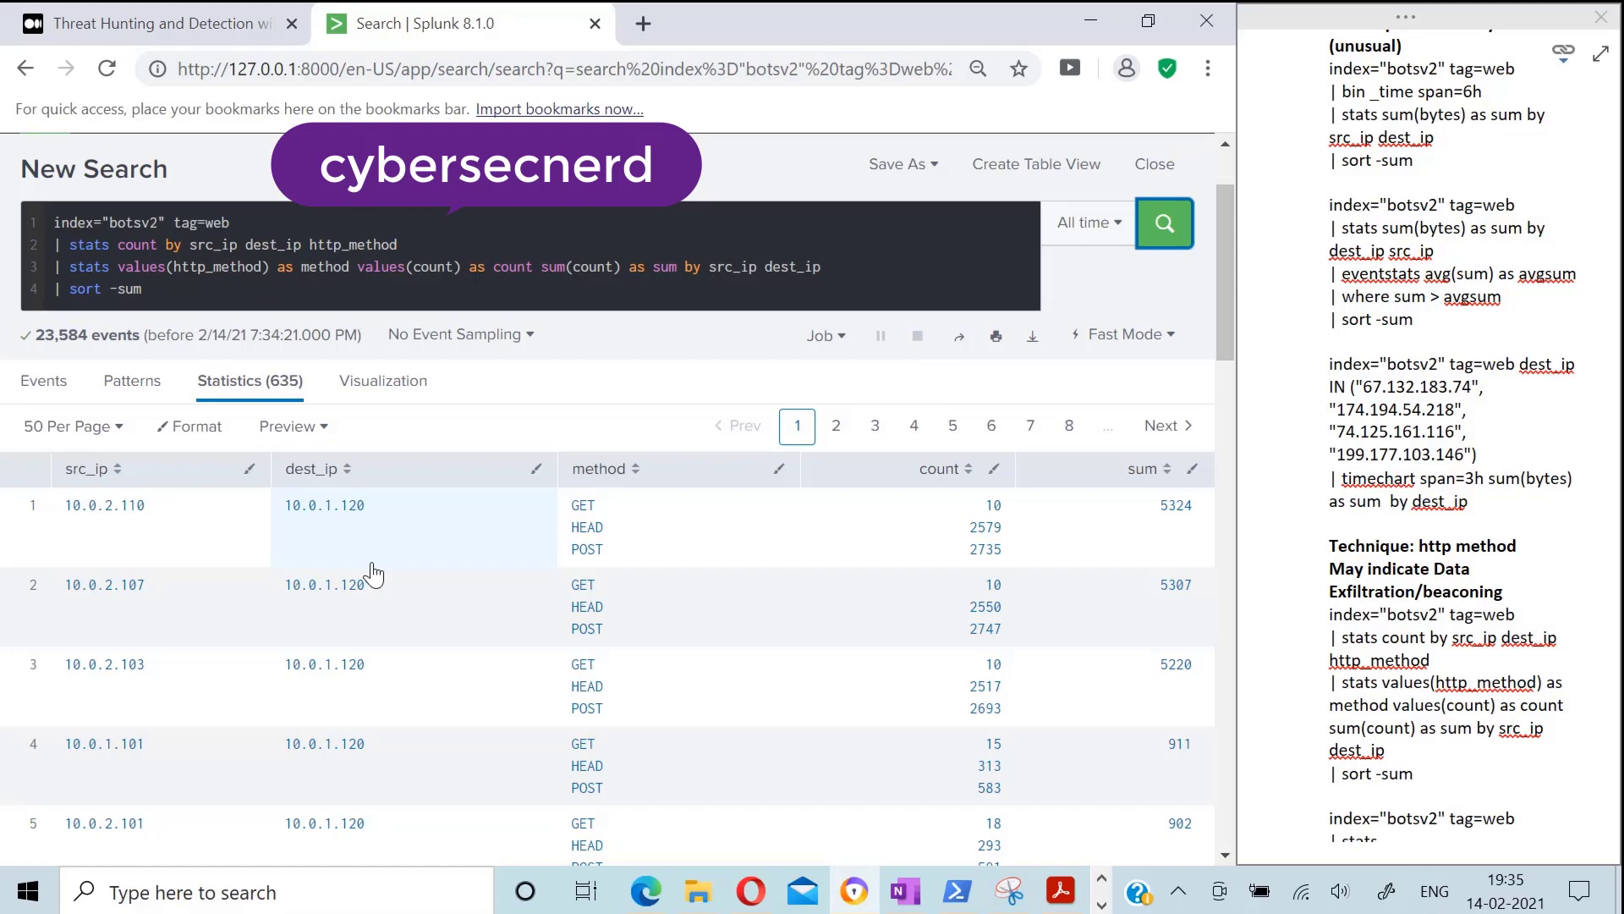
Replace the search with the notes' GET and POST count query with ratio=POST/GET*100, sorted by descending ratio, run it and review the results
scroll(1449, 768, down, 3)
click(1449, 768)
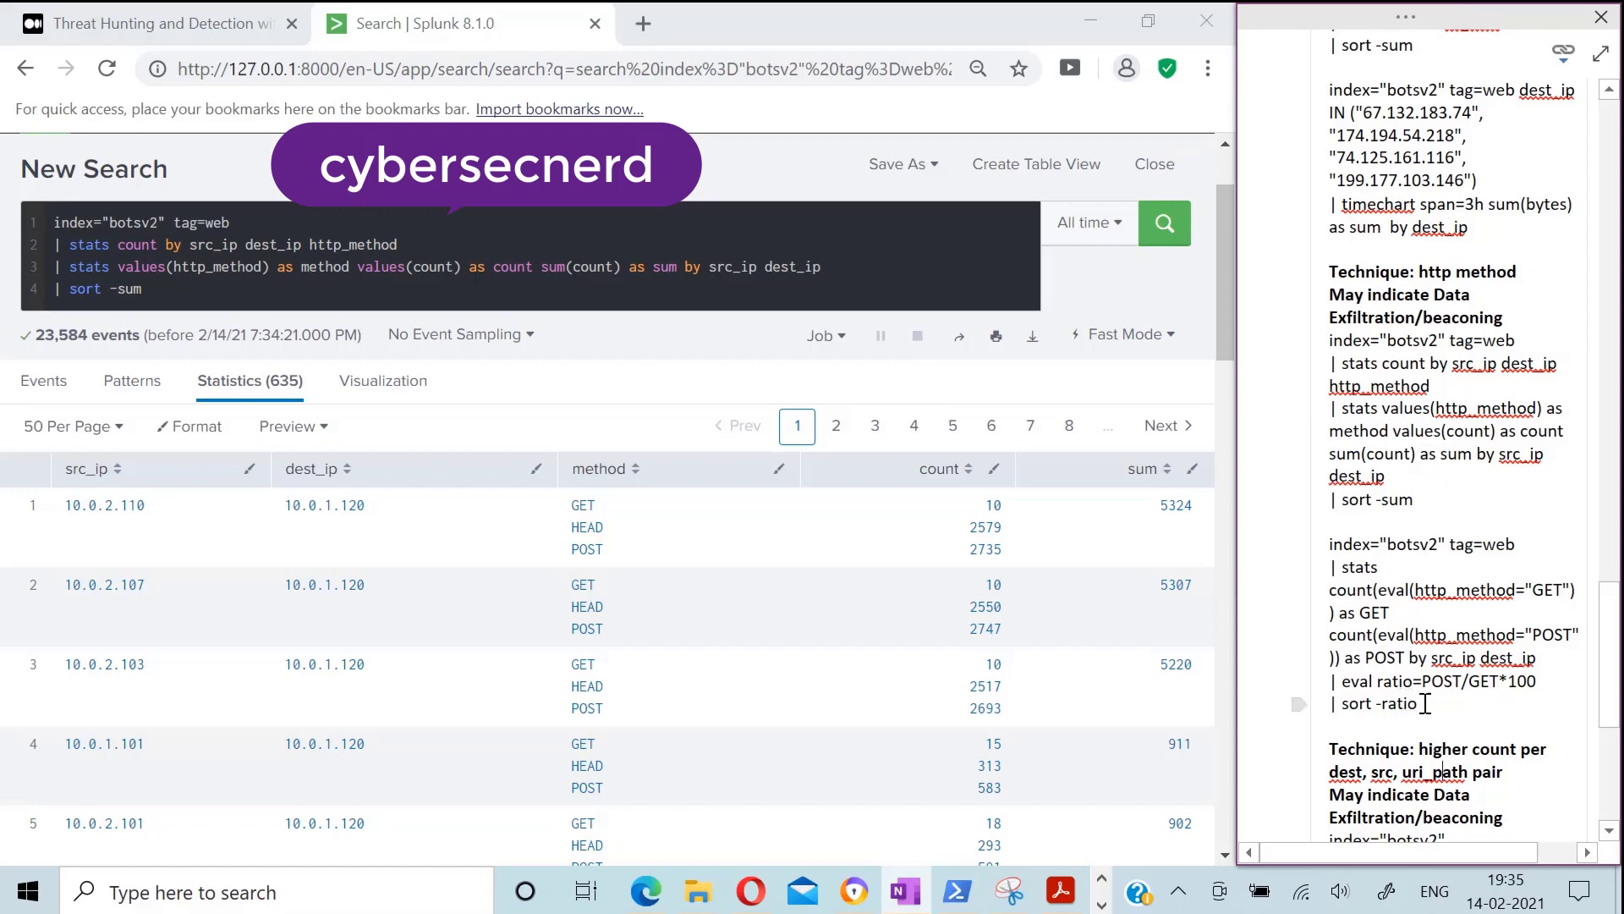
drag(1419, 704, 1321, 544)
key(ctrl+c)
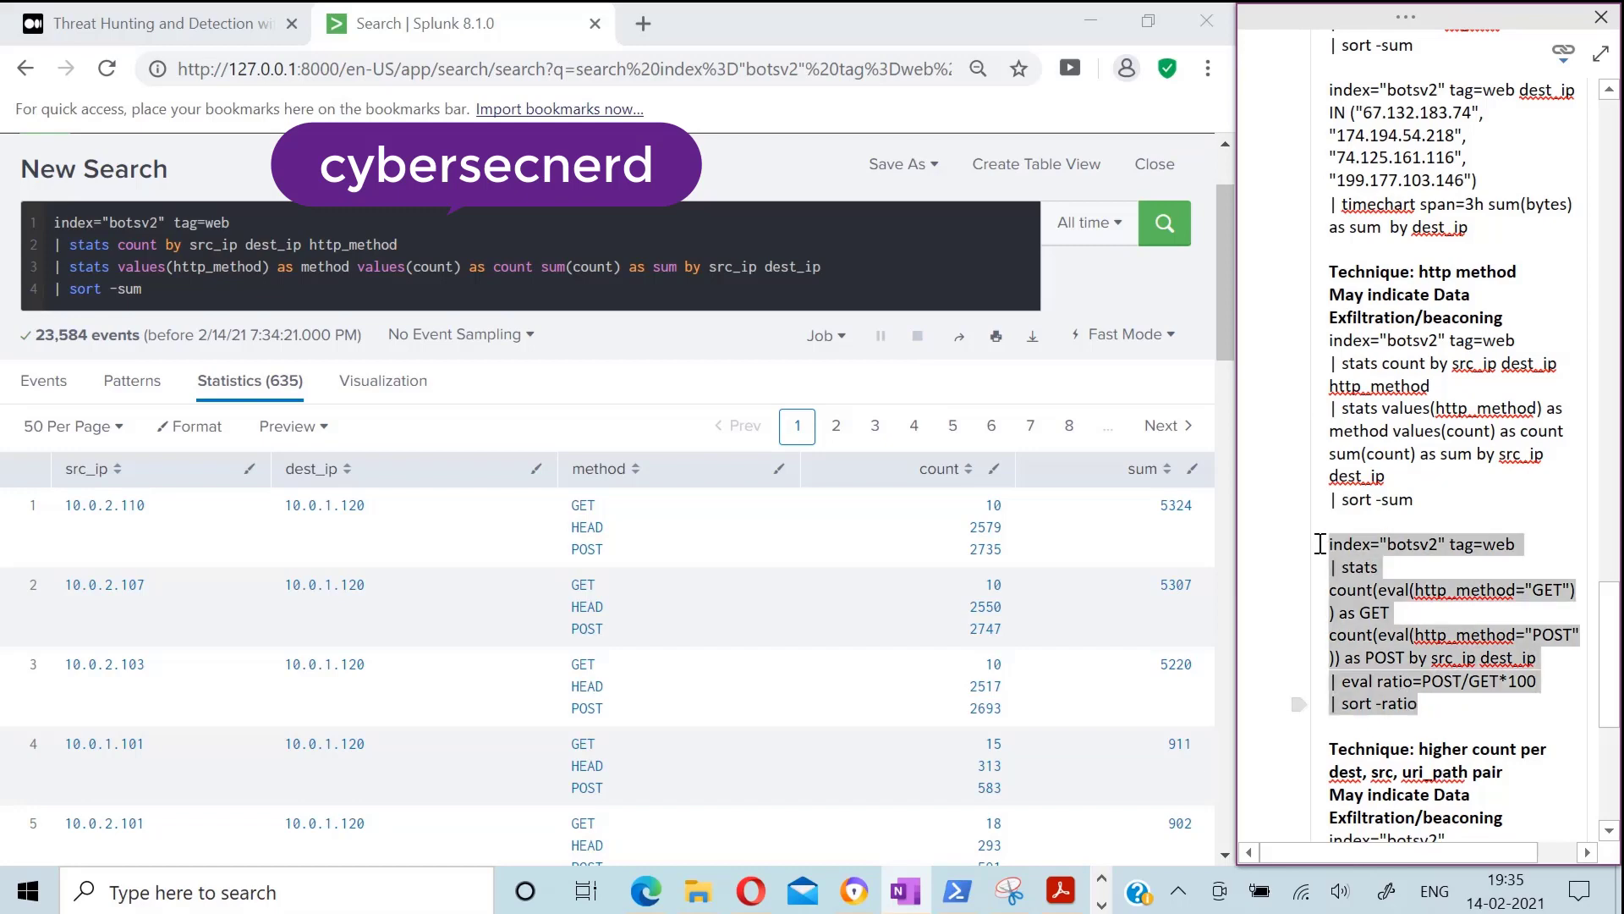
click(204, 300)
key(ctrl+a)
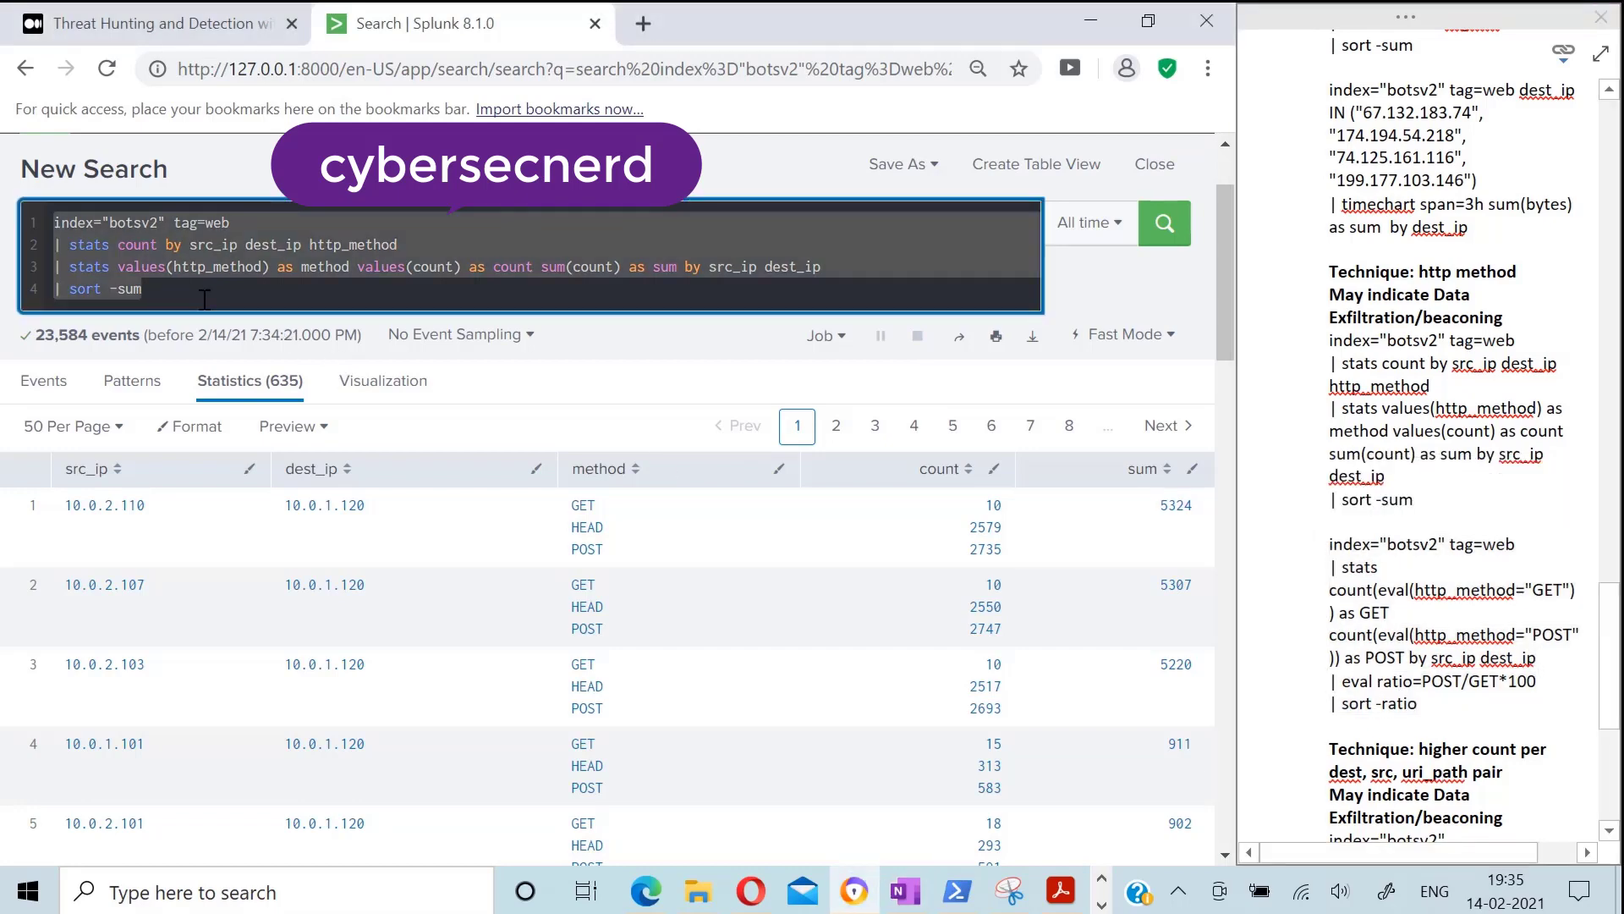
key(ctrl+v)
key(Return)
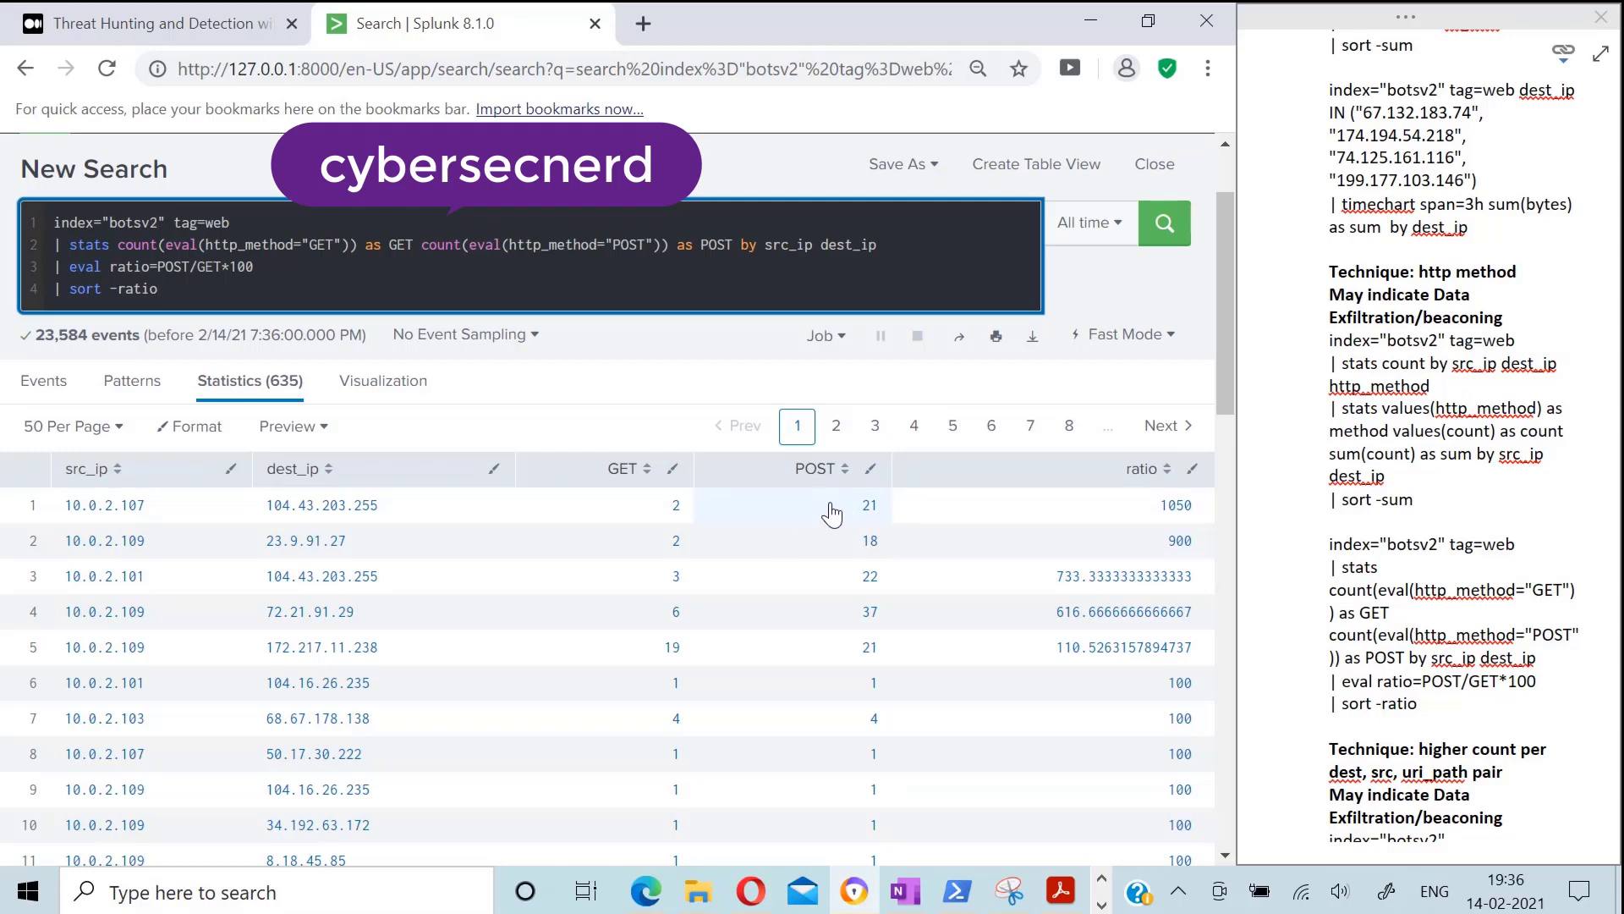
scroll(827, 647, down, 5)
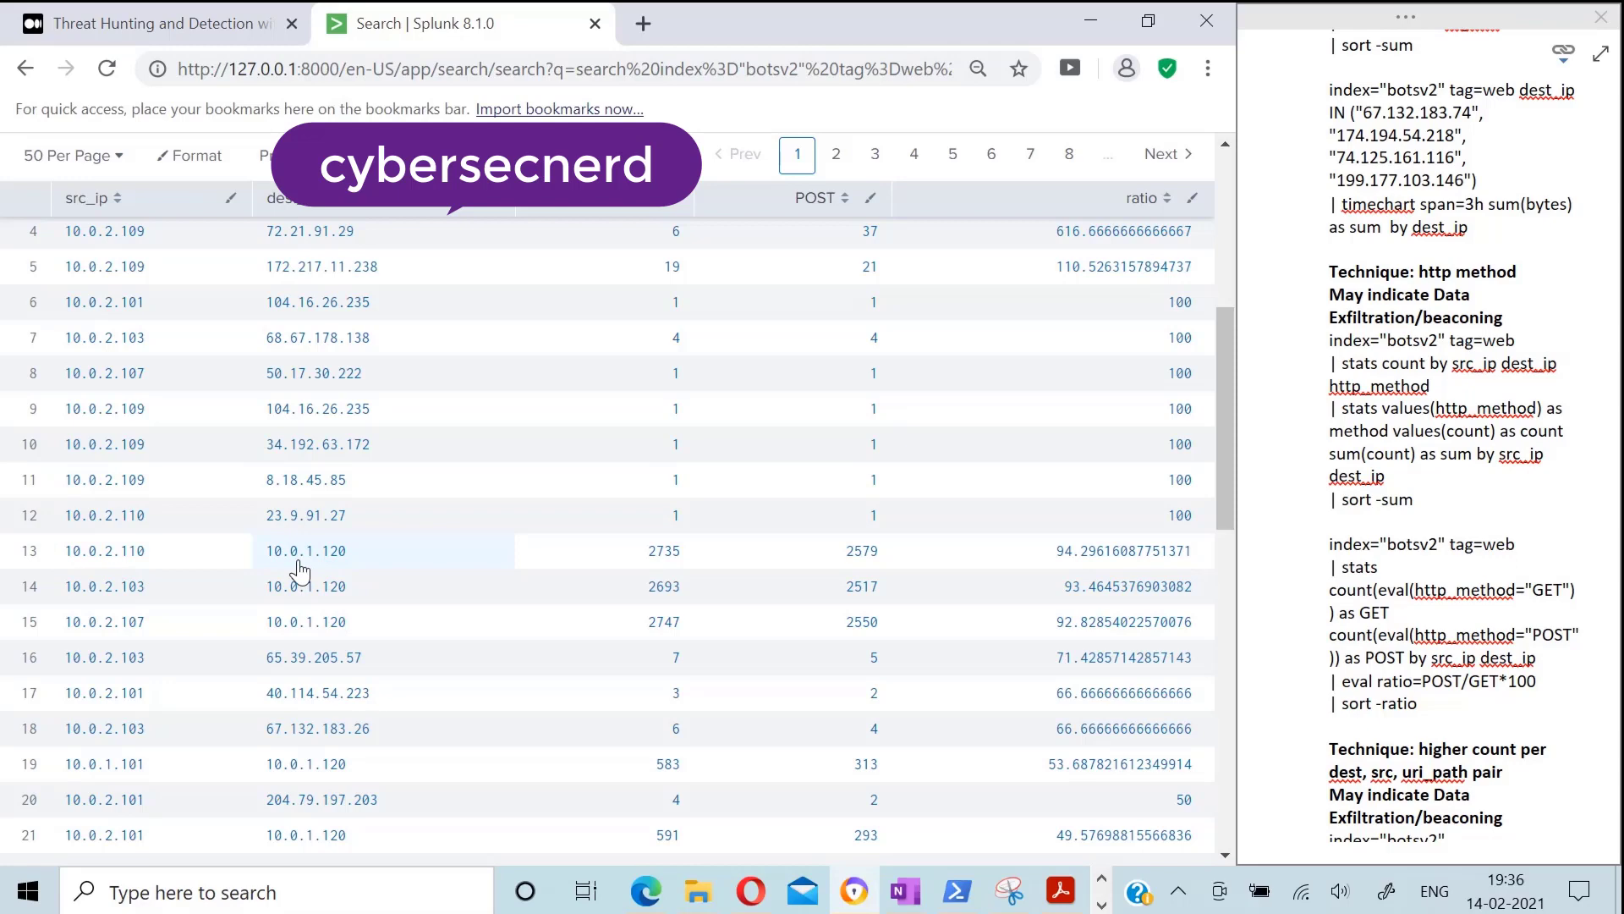
scroll(304, 558, up, 3)
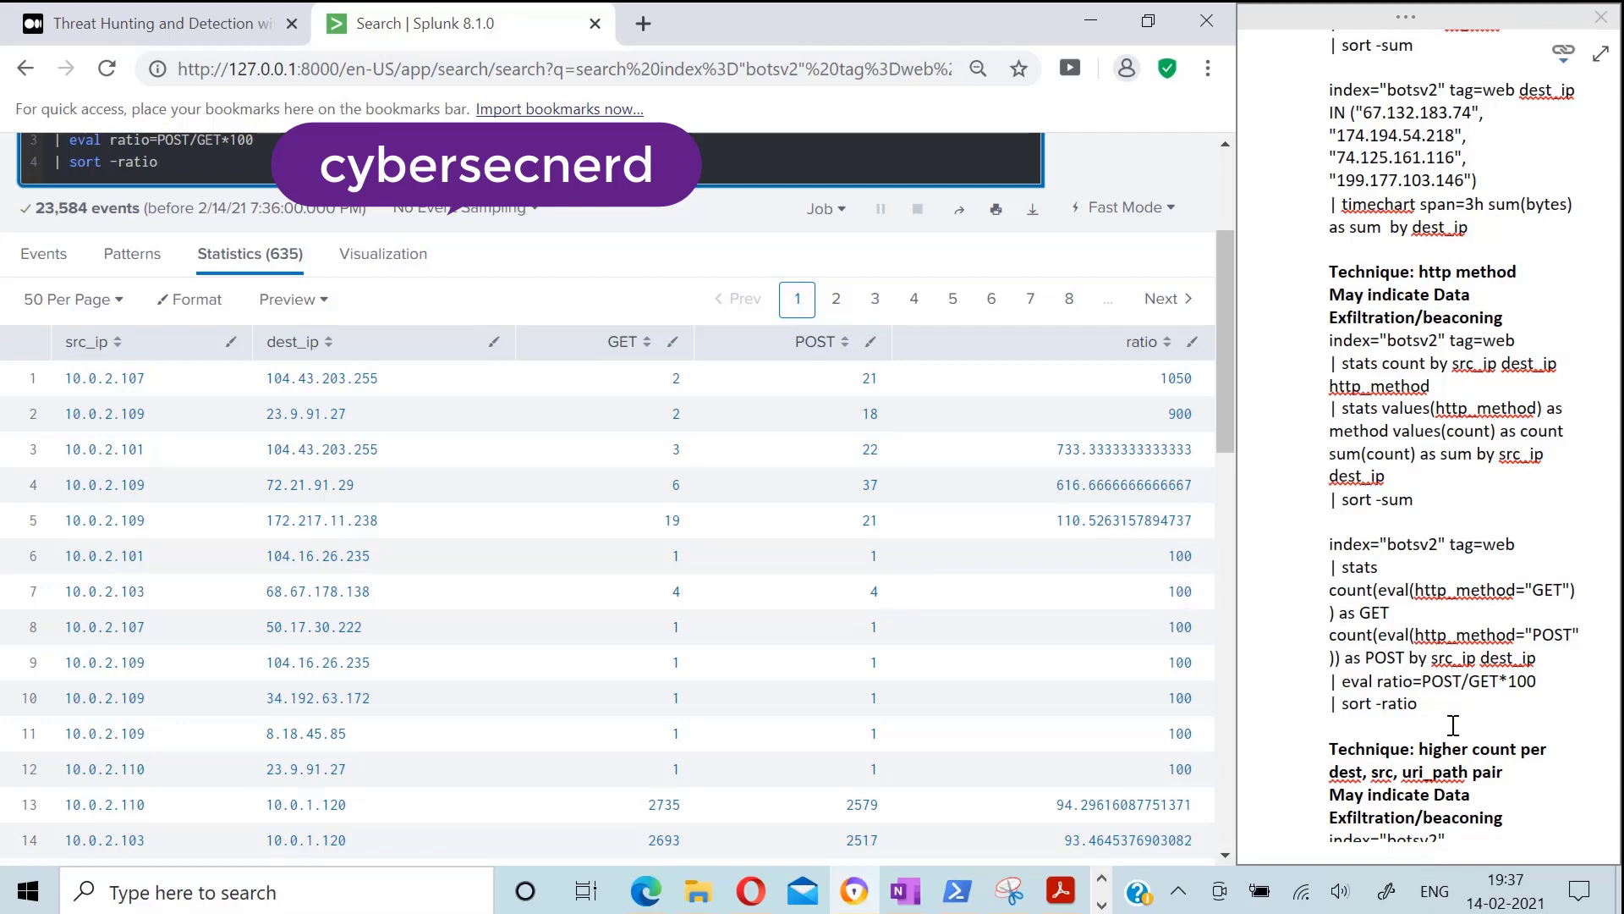
Replace the search with the notes' query counting index="botsv2" events by src_ip, dest_ip and uri_path, sorted by descending count, and run it
click(1488, 726)
scroll(1487, 726, down, 1)
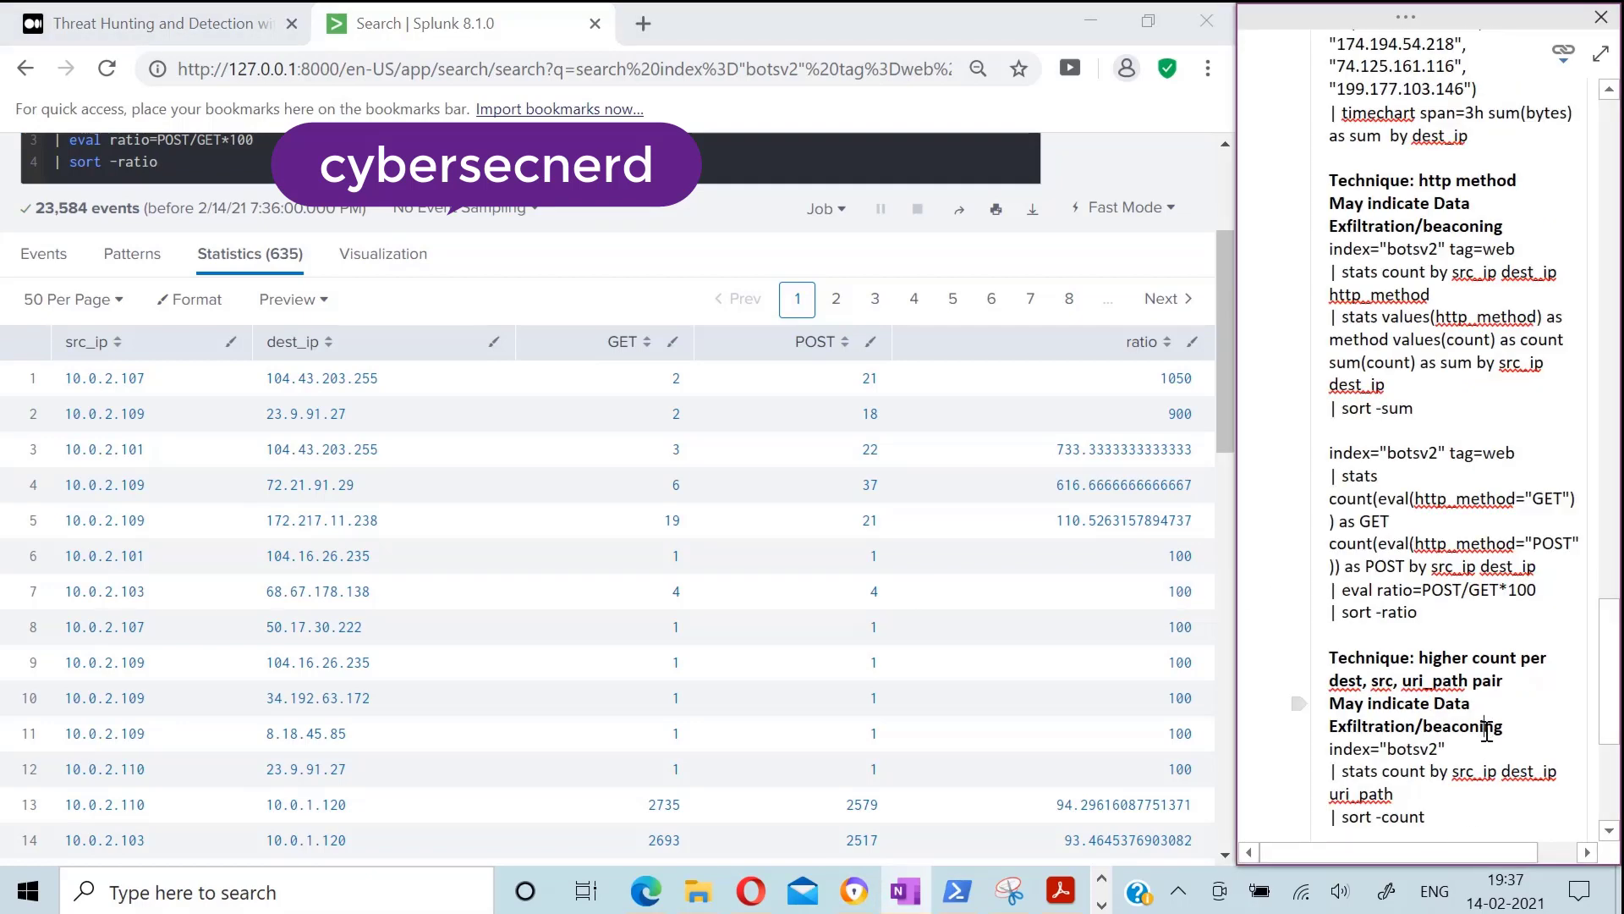
scroll(1487, 726, down, 1)
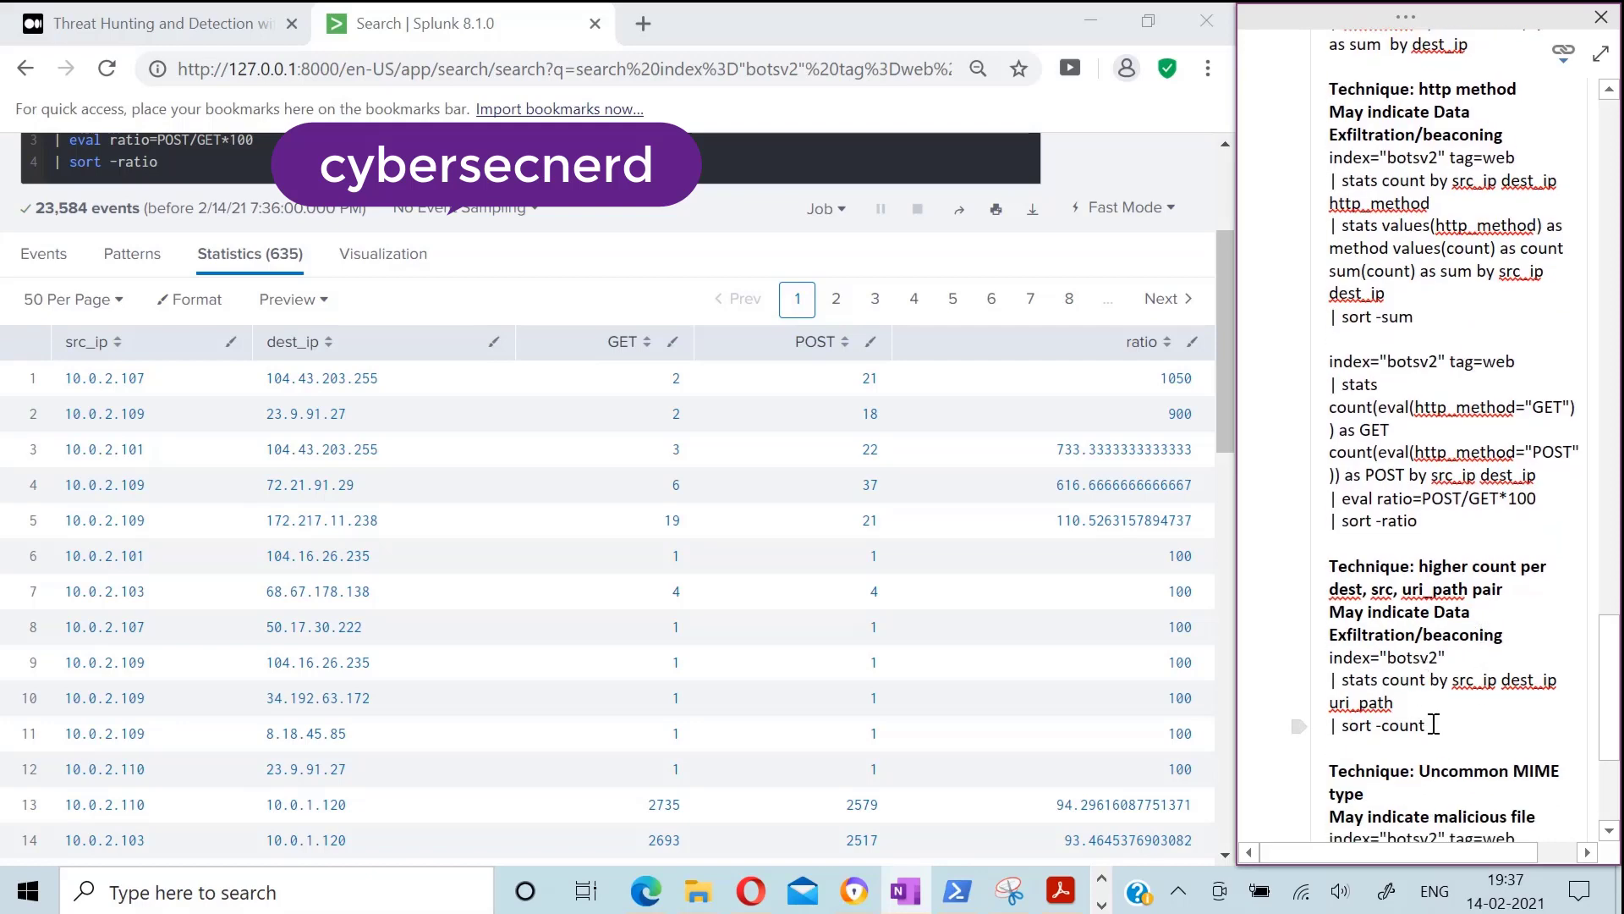
drag(1428, 726, 1328, 659)
key(ctrl+c)
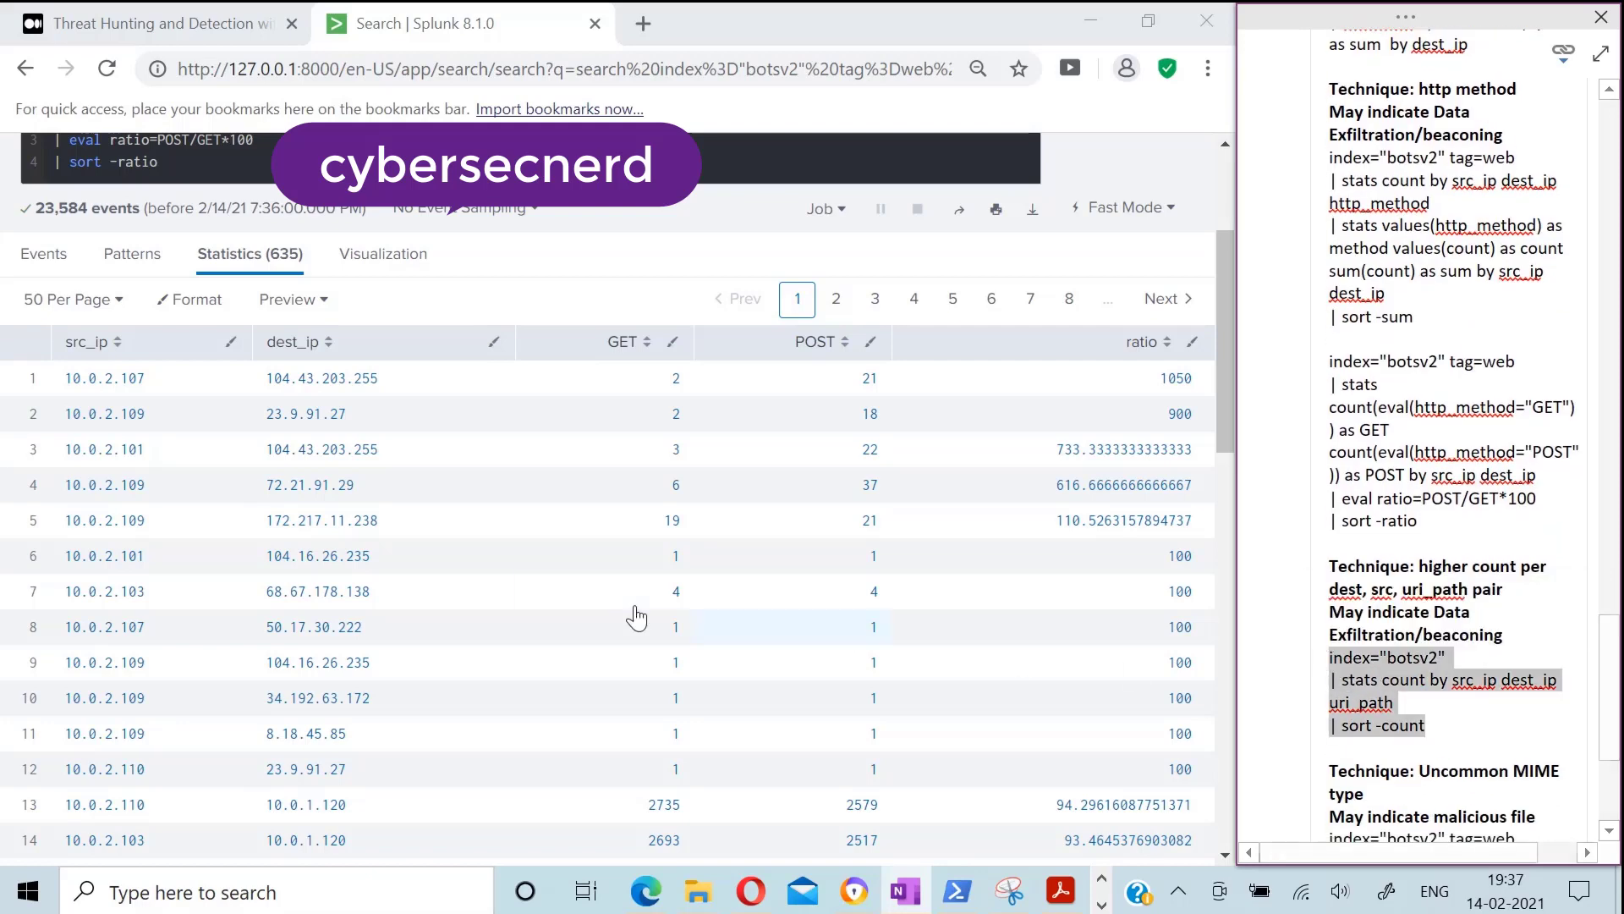
scroll(635, 616, up, 3)
click(197, 412)
key(ctrl+a)
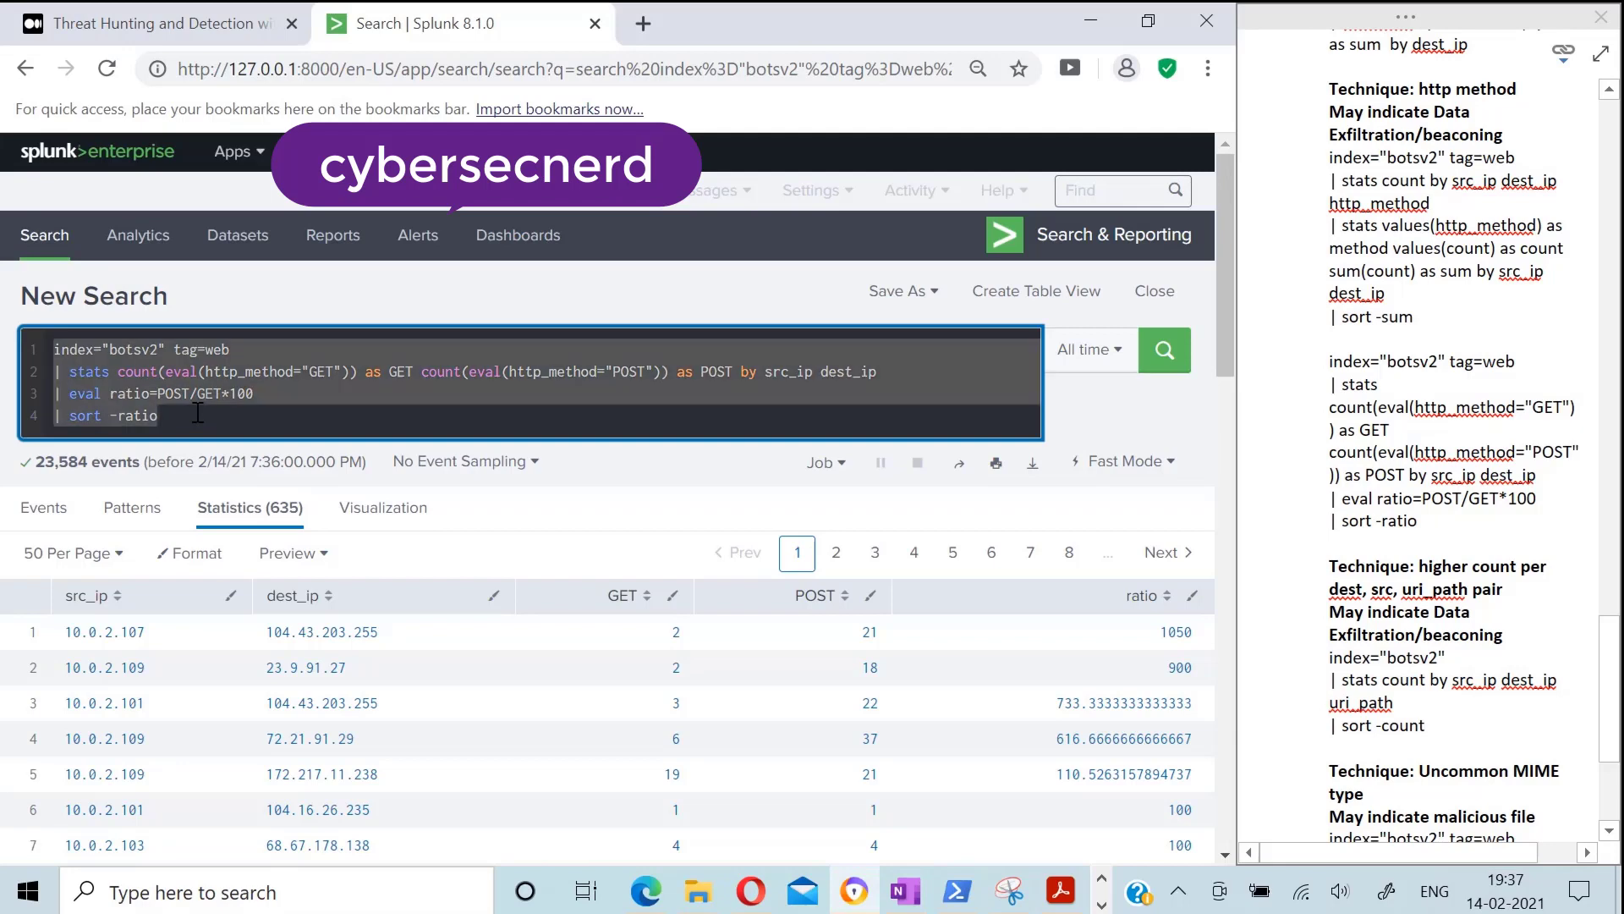
key(ctrl+v)
click(1184, 372)
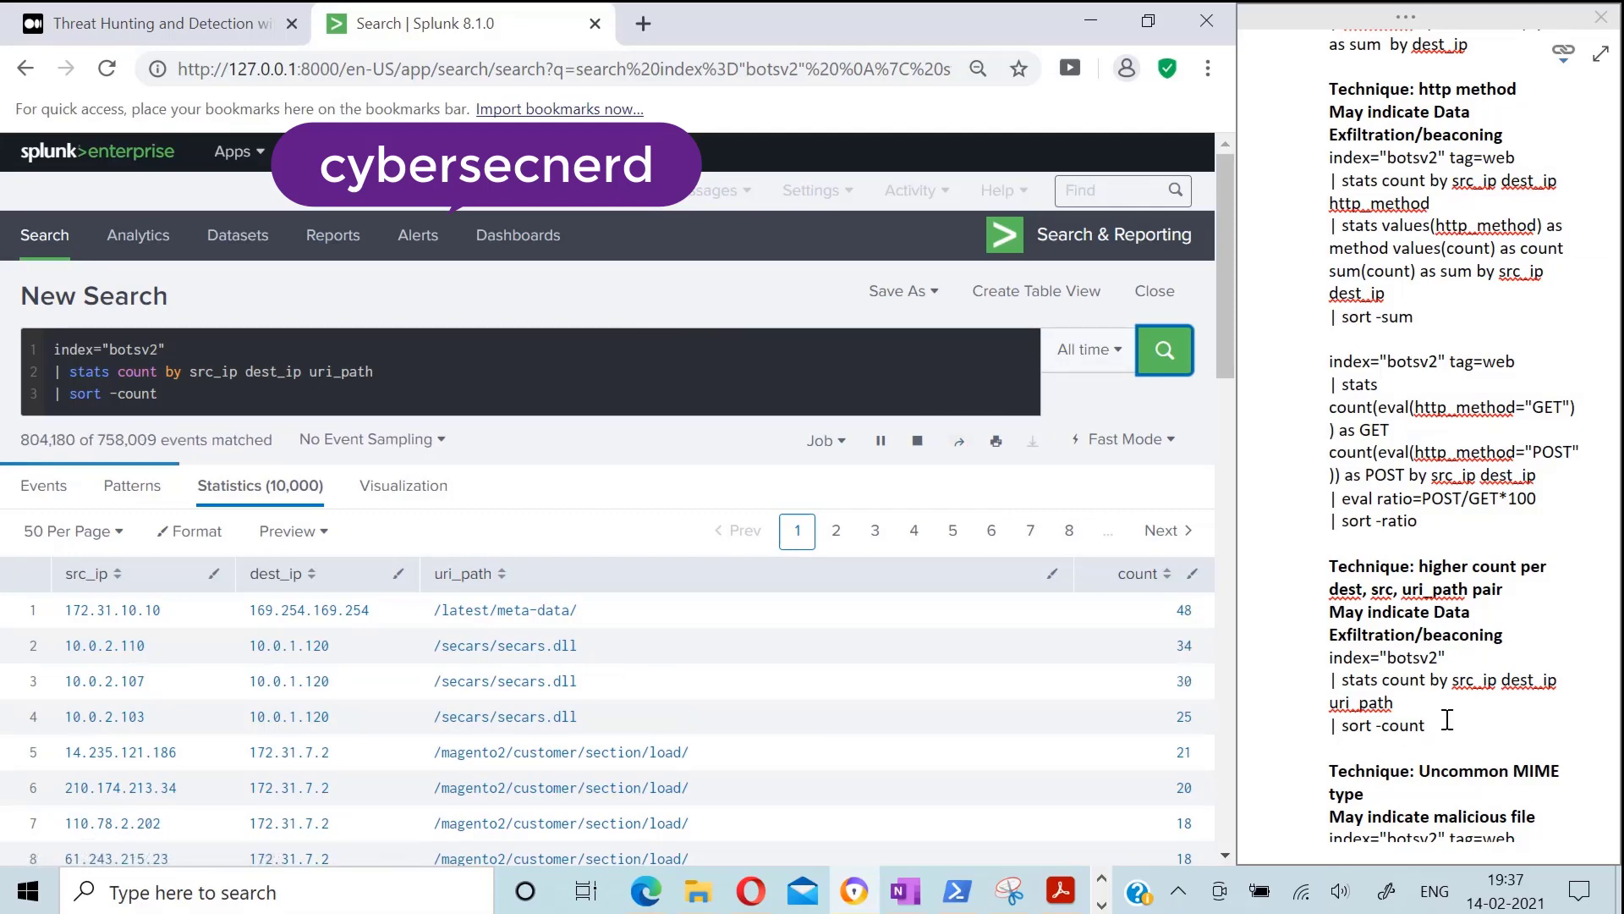
Replace the search with the notes' uncommon MIME type query, counting by src_ip, dest_ip and http.http_content_type with sort -count, and run it
scroll(1448, 719, down, 2)
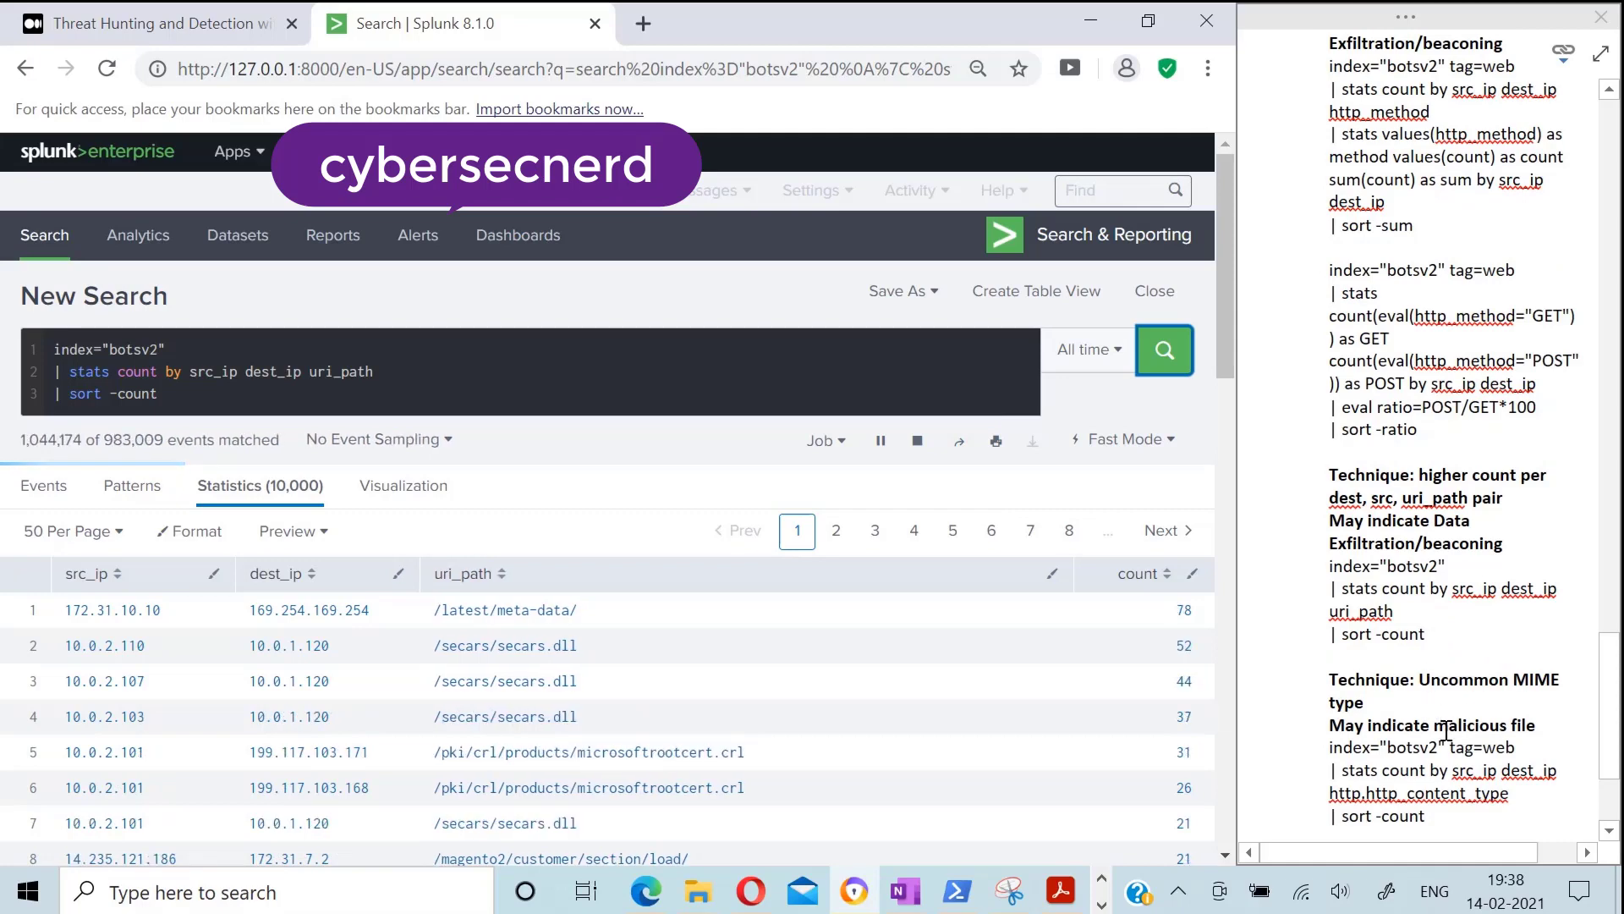
click(1414, 811)
scroll(1414, 811, down, 2)
drag(1388, 770, 1434, 814)
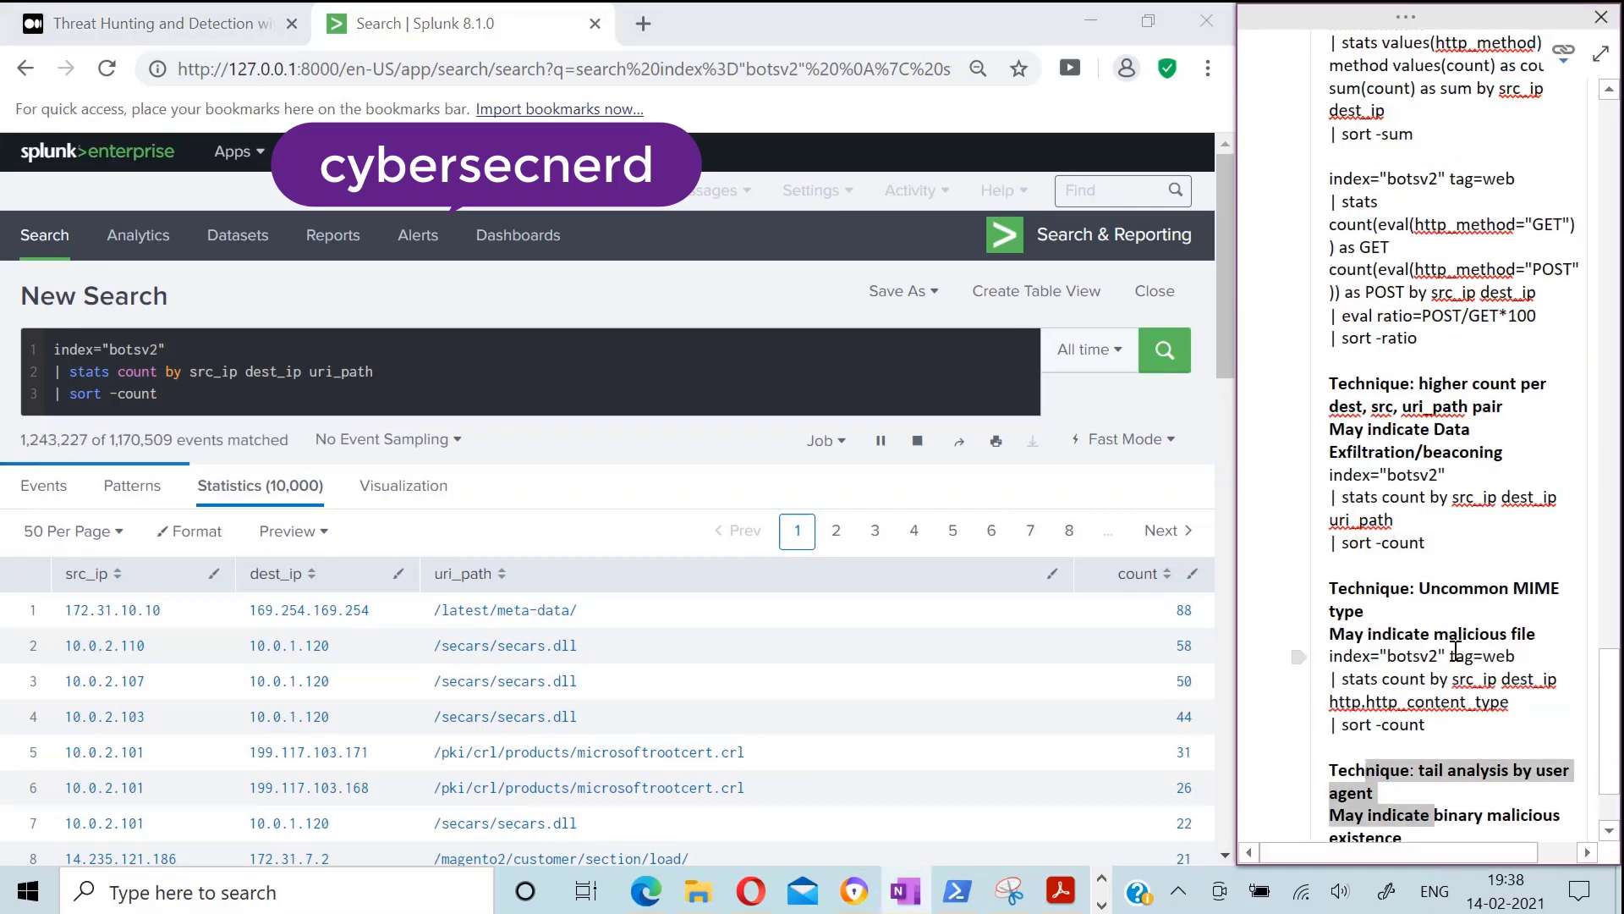
click(1430, 725)
shift+click(1329, 660)
key(ctrl+c)
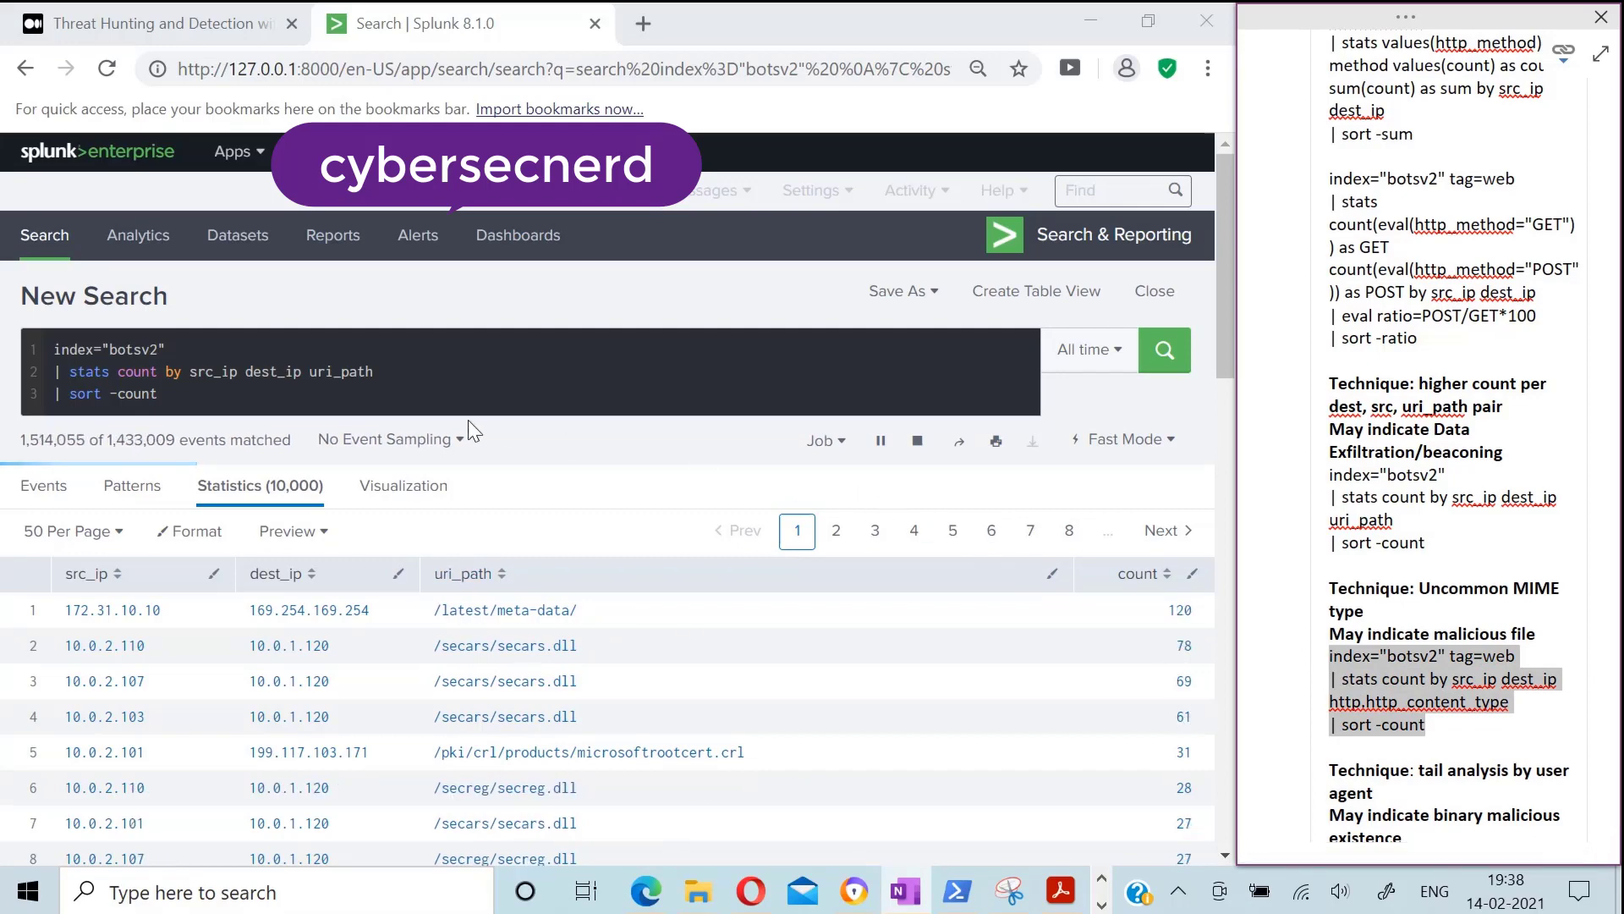
click(212, 394)
key(ctrl+a)
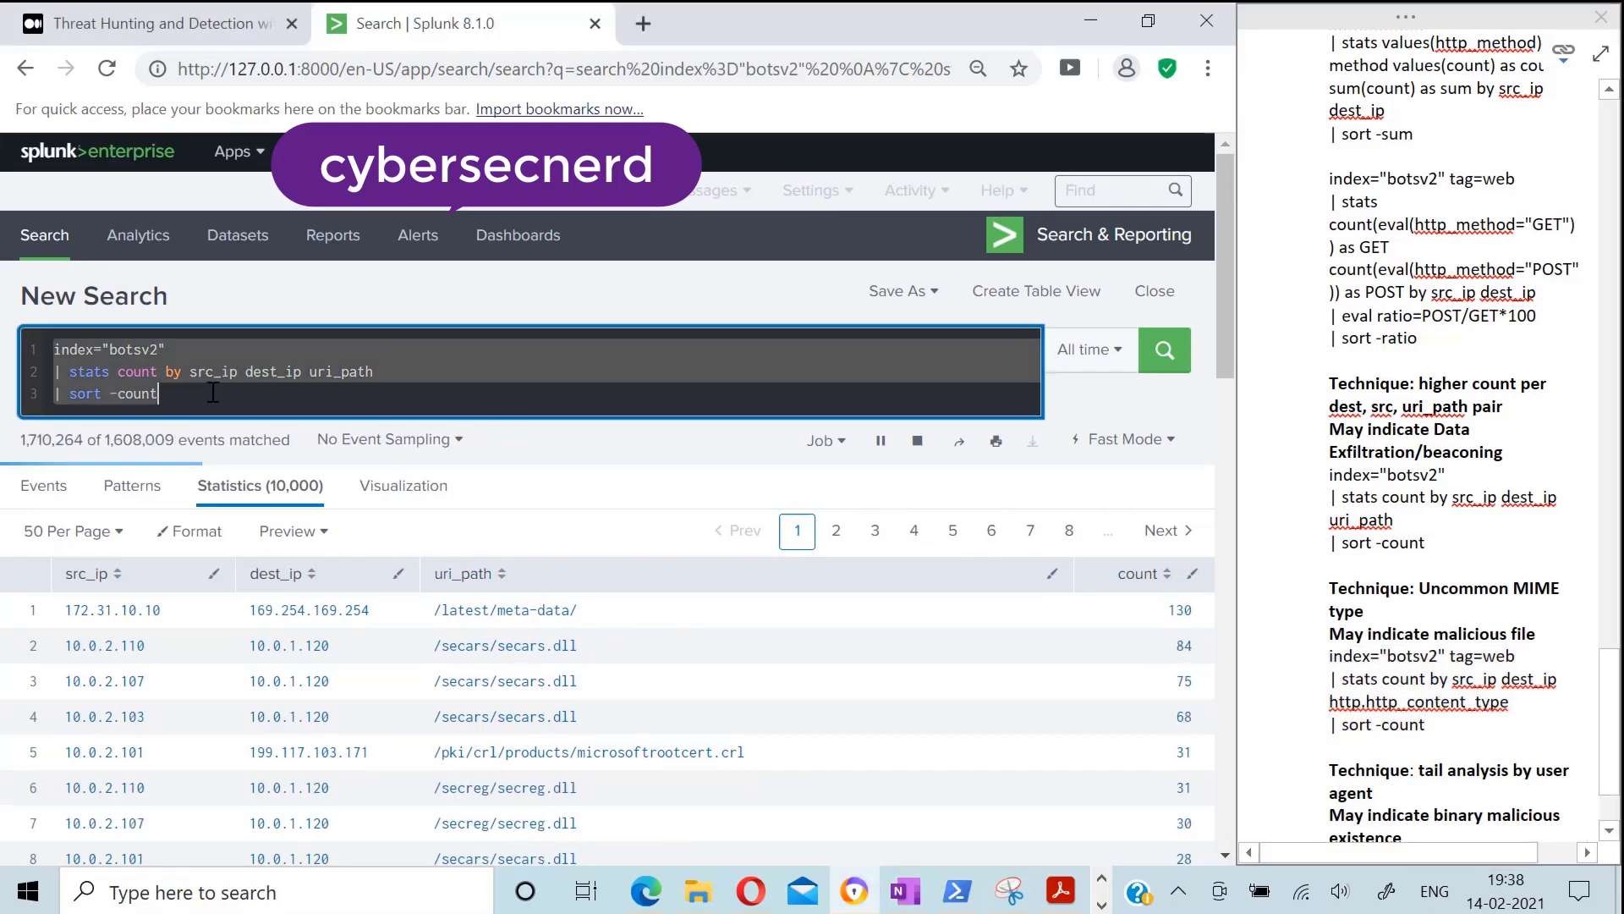
key(ctrl+v)
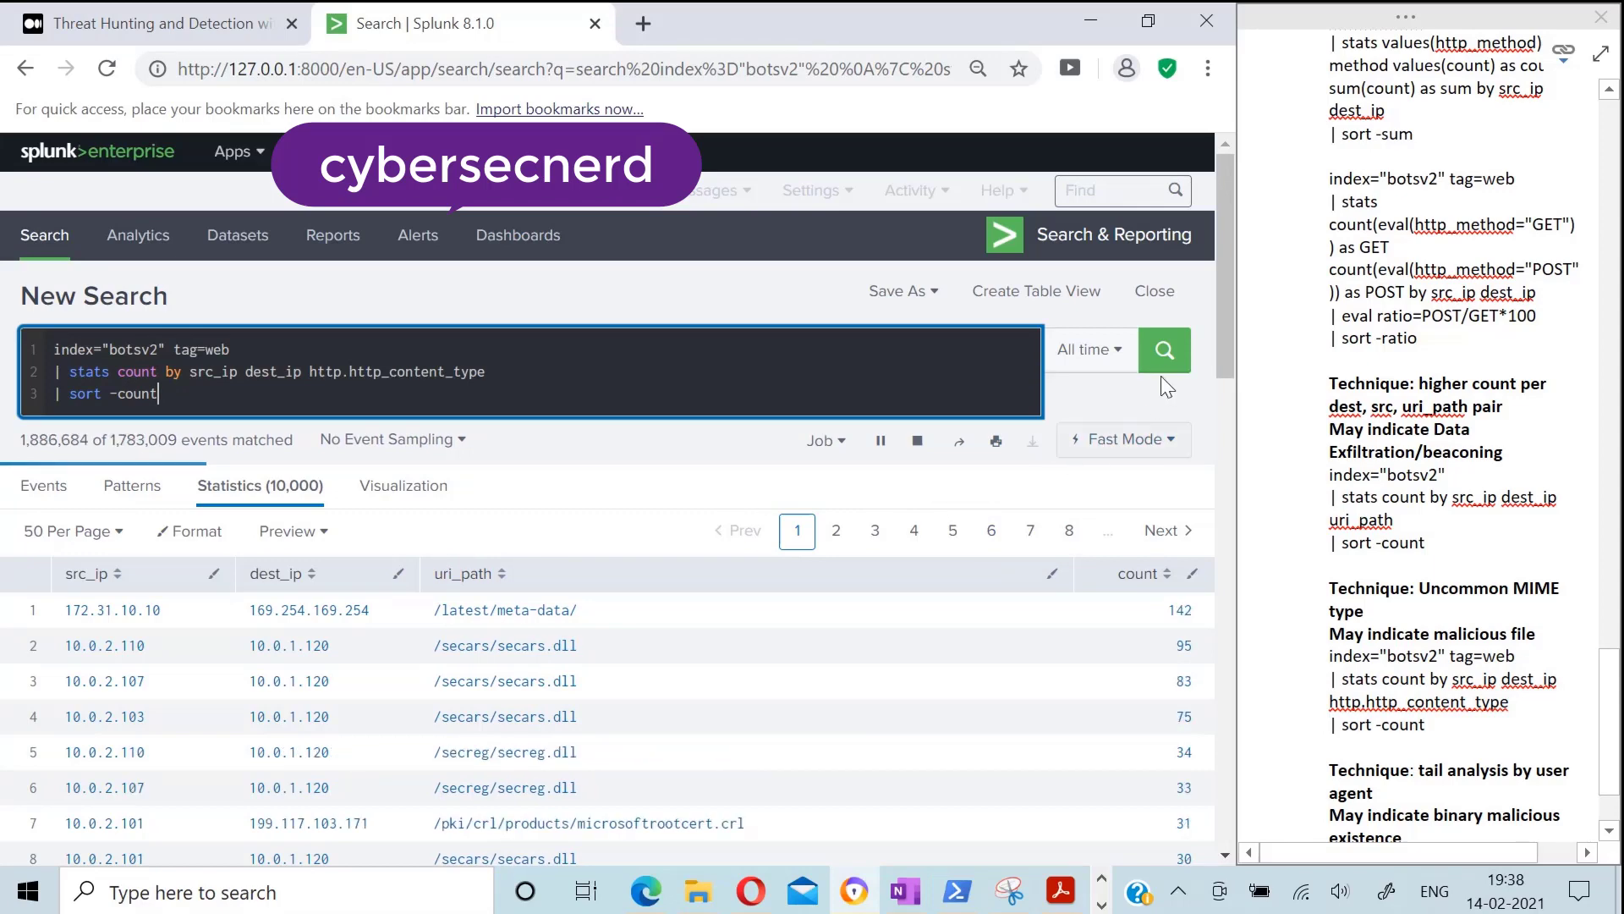
click(1167, 359)
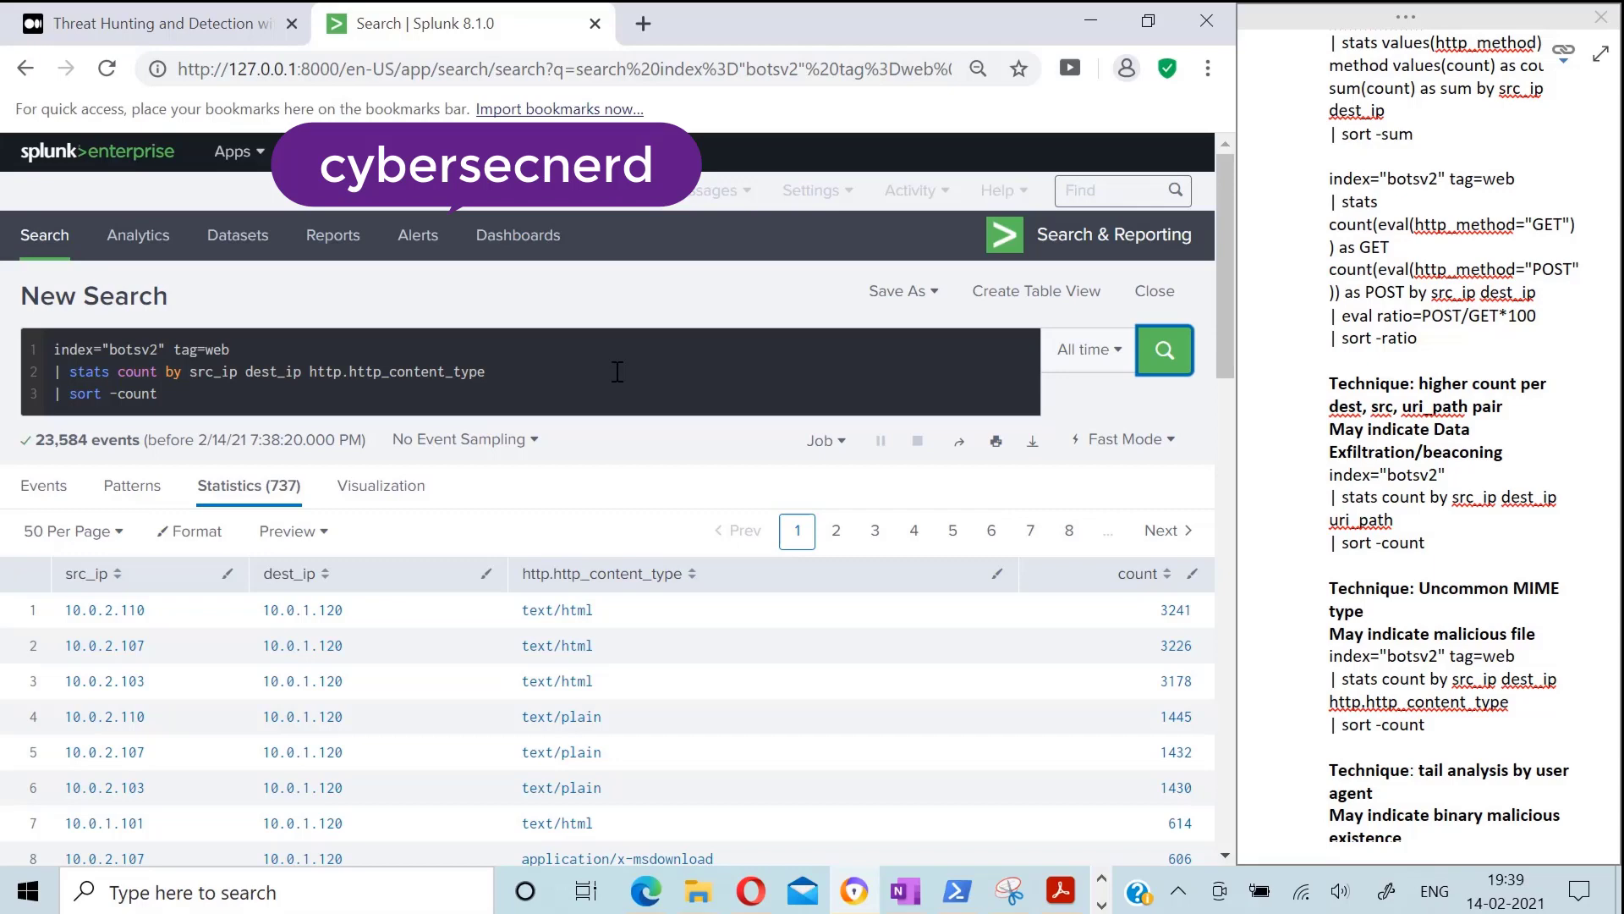
Review the content type results, change the sort to ascending count and rerun the search
click(183, 399)
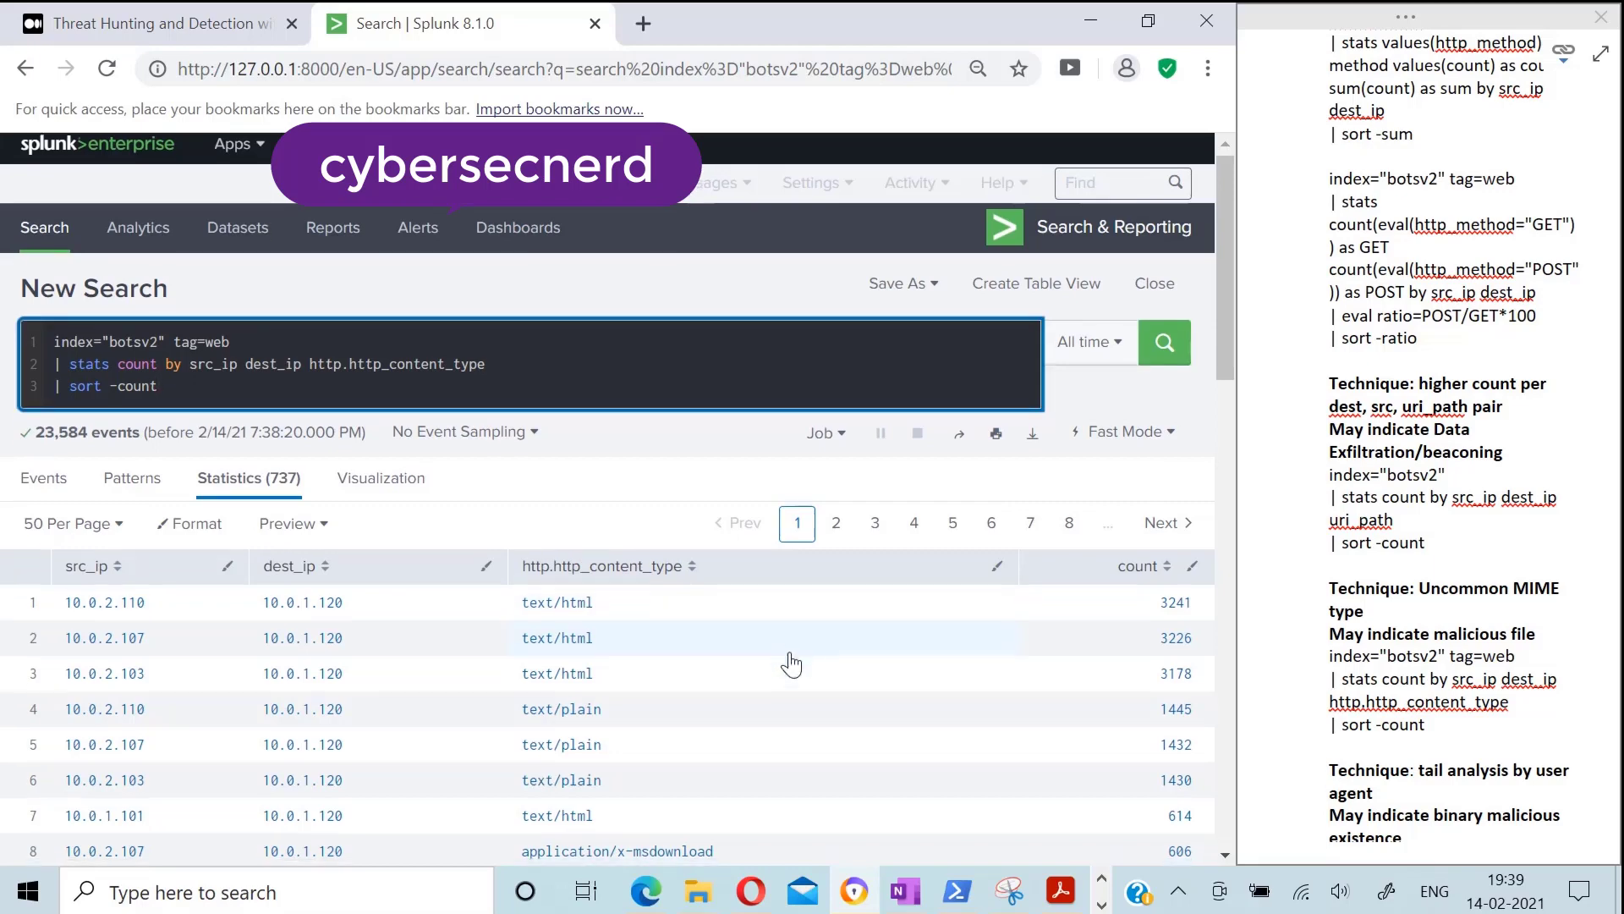
scroll(626, 584, down, 3)
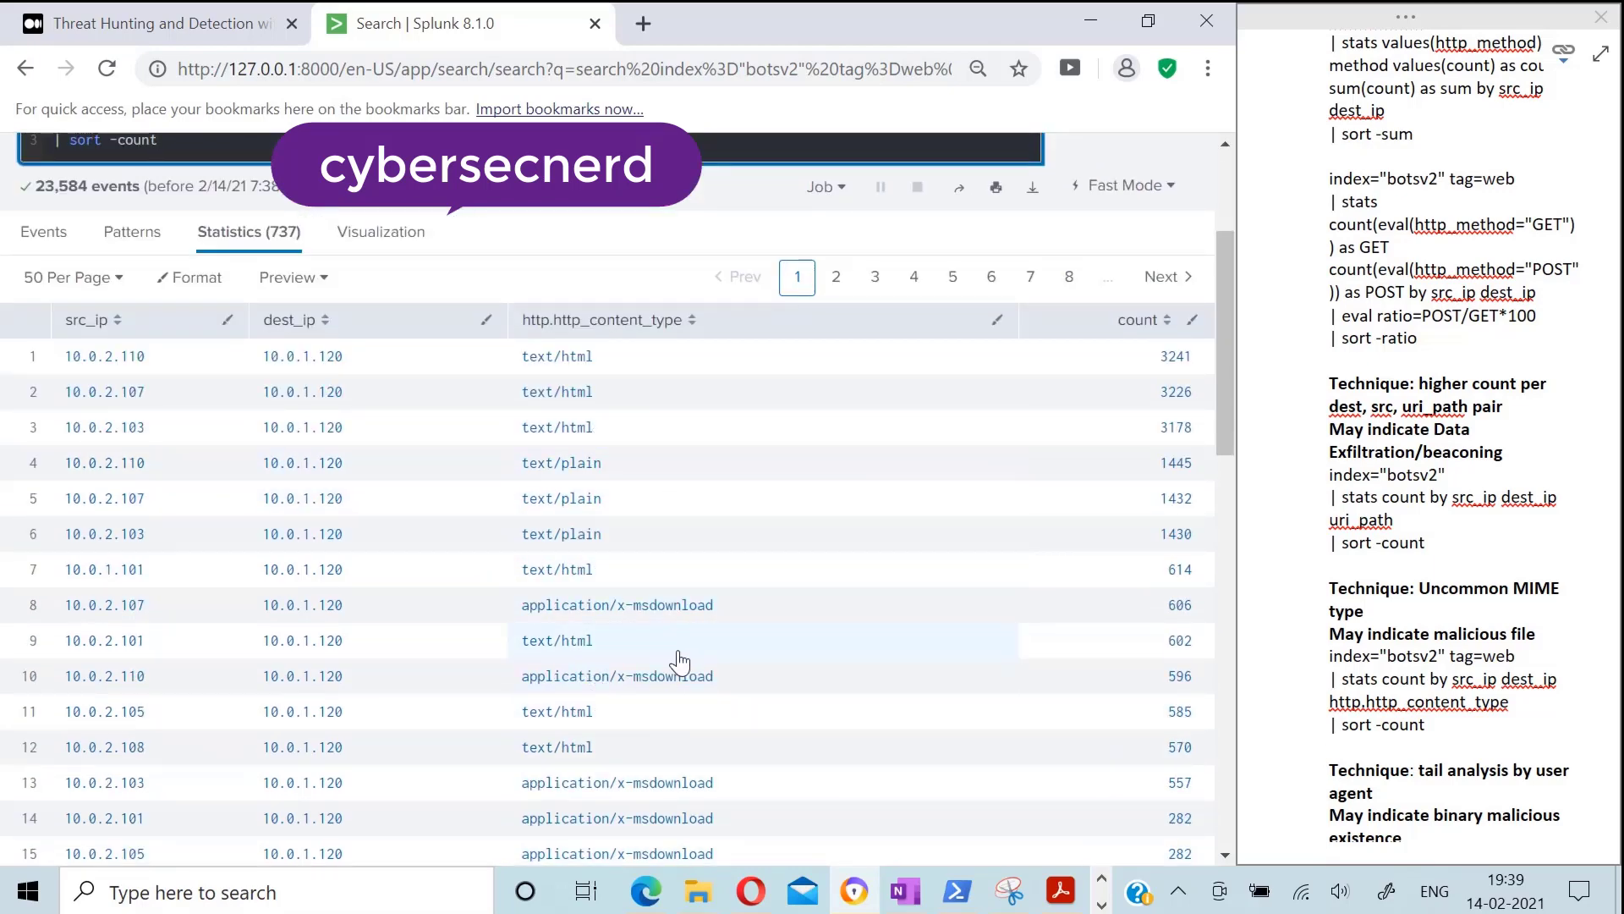
scroll(679, 661, up, 3)
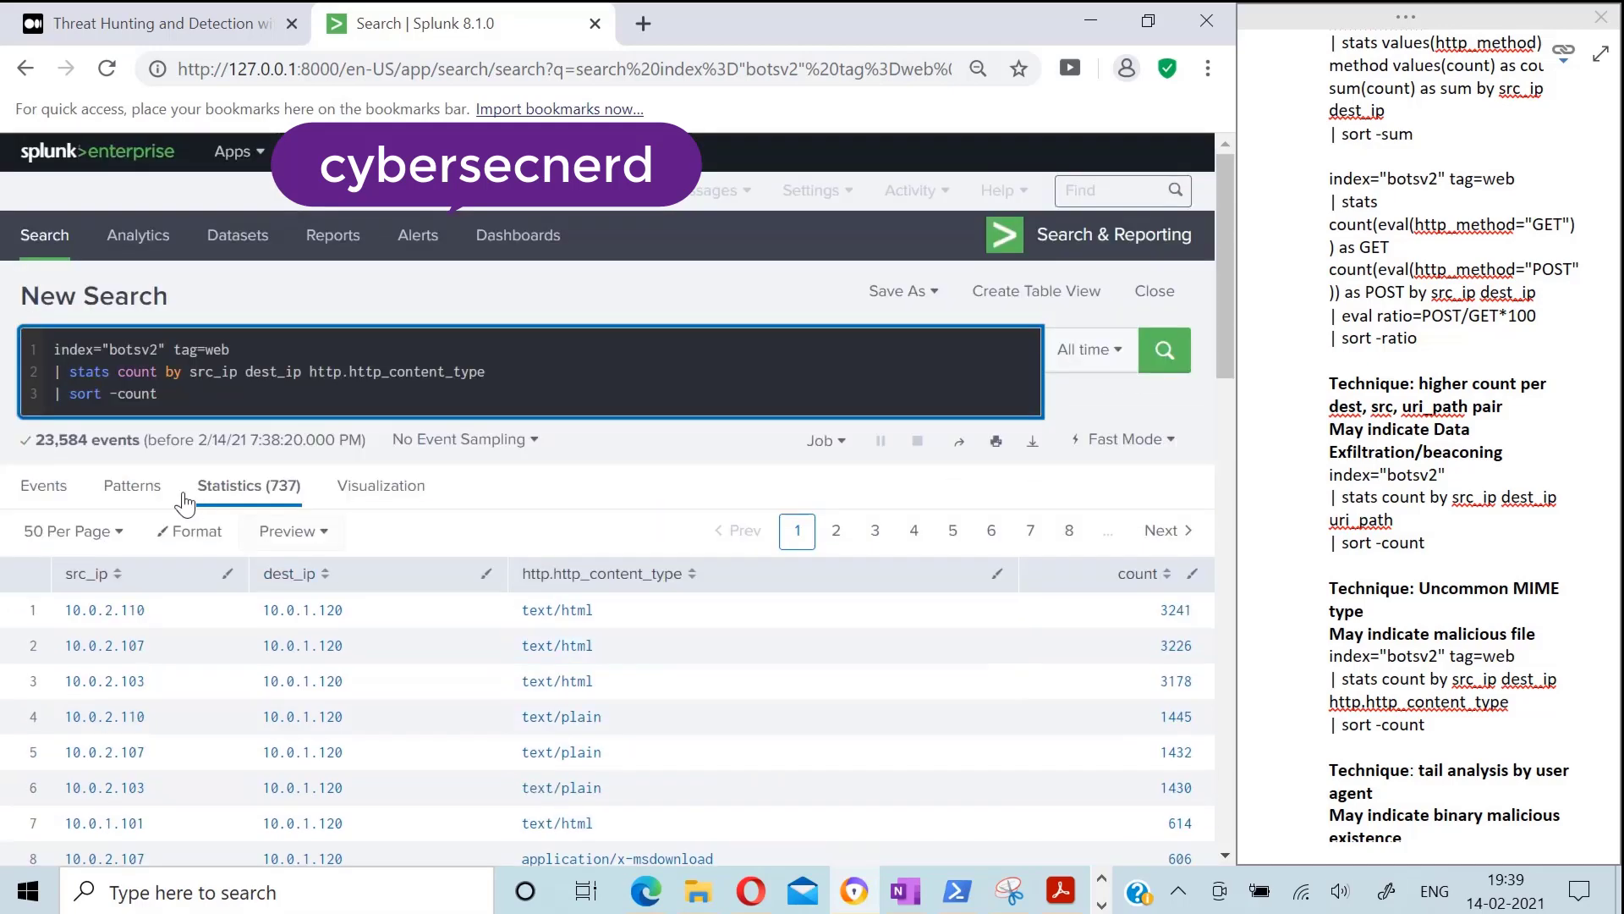
click(119, 394)
key(BackSpace)
key(Return)
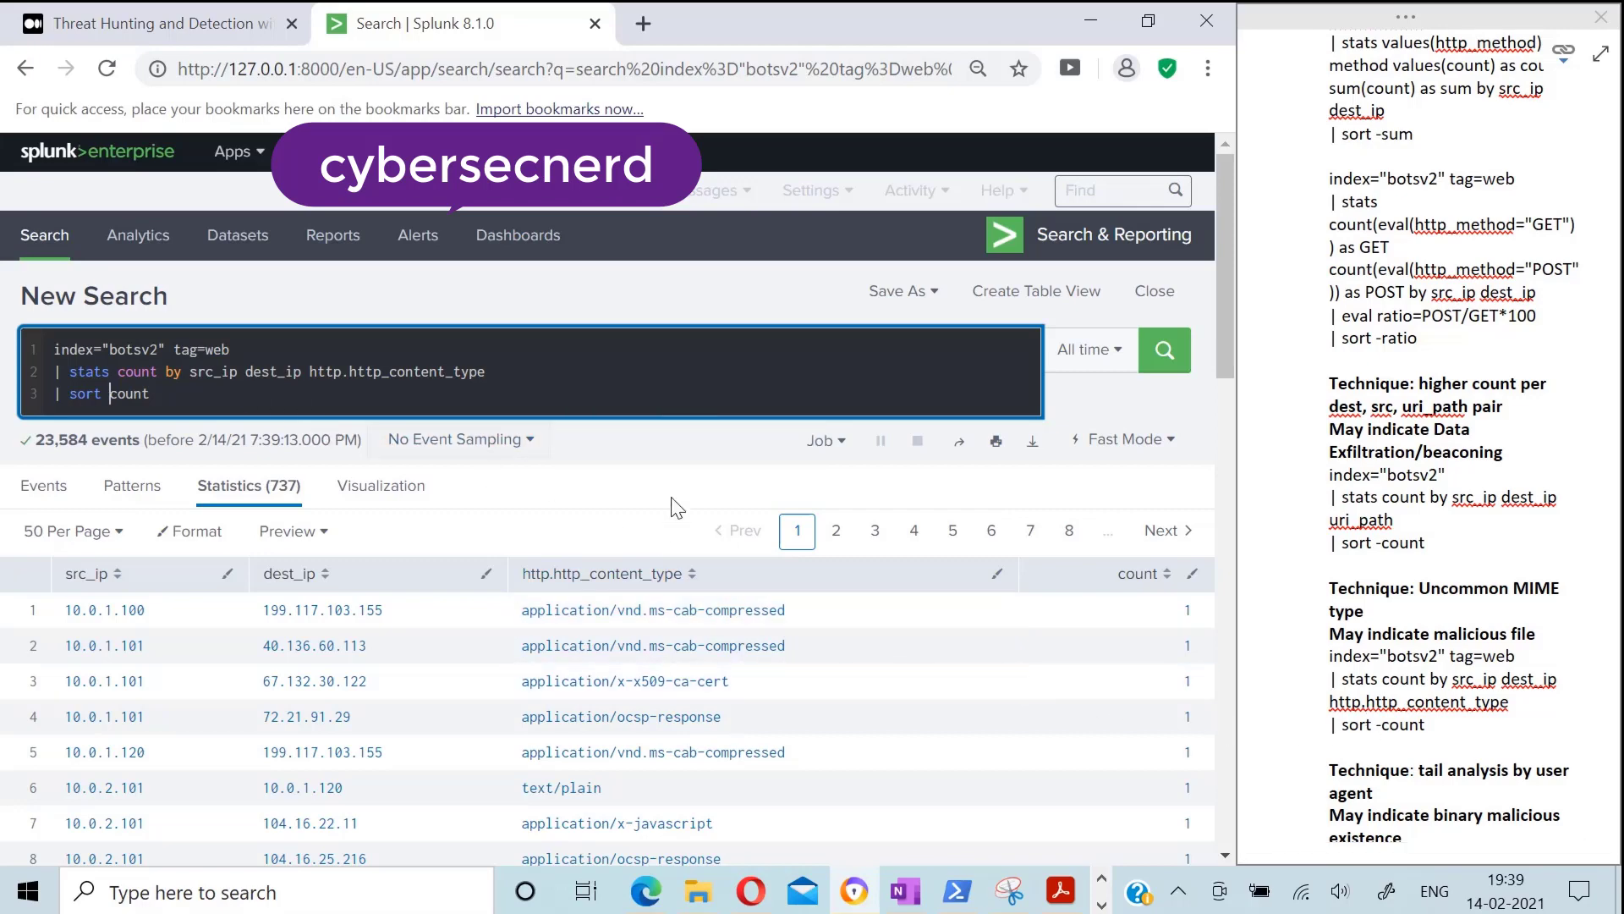
Replace the search with the notes' tail analysis query counting by http.http_user_agent with sort count, run it and review the user agents
click(1407, 761)
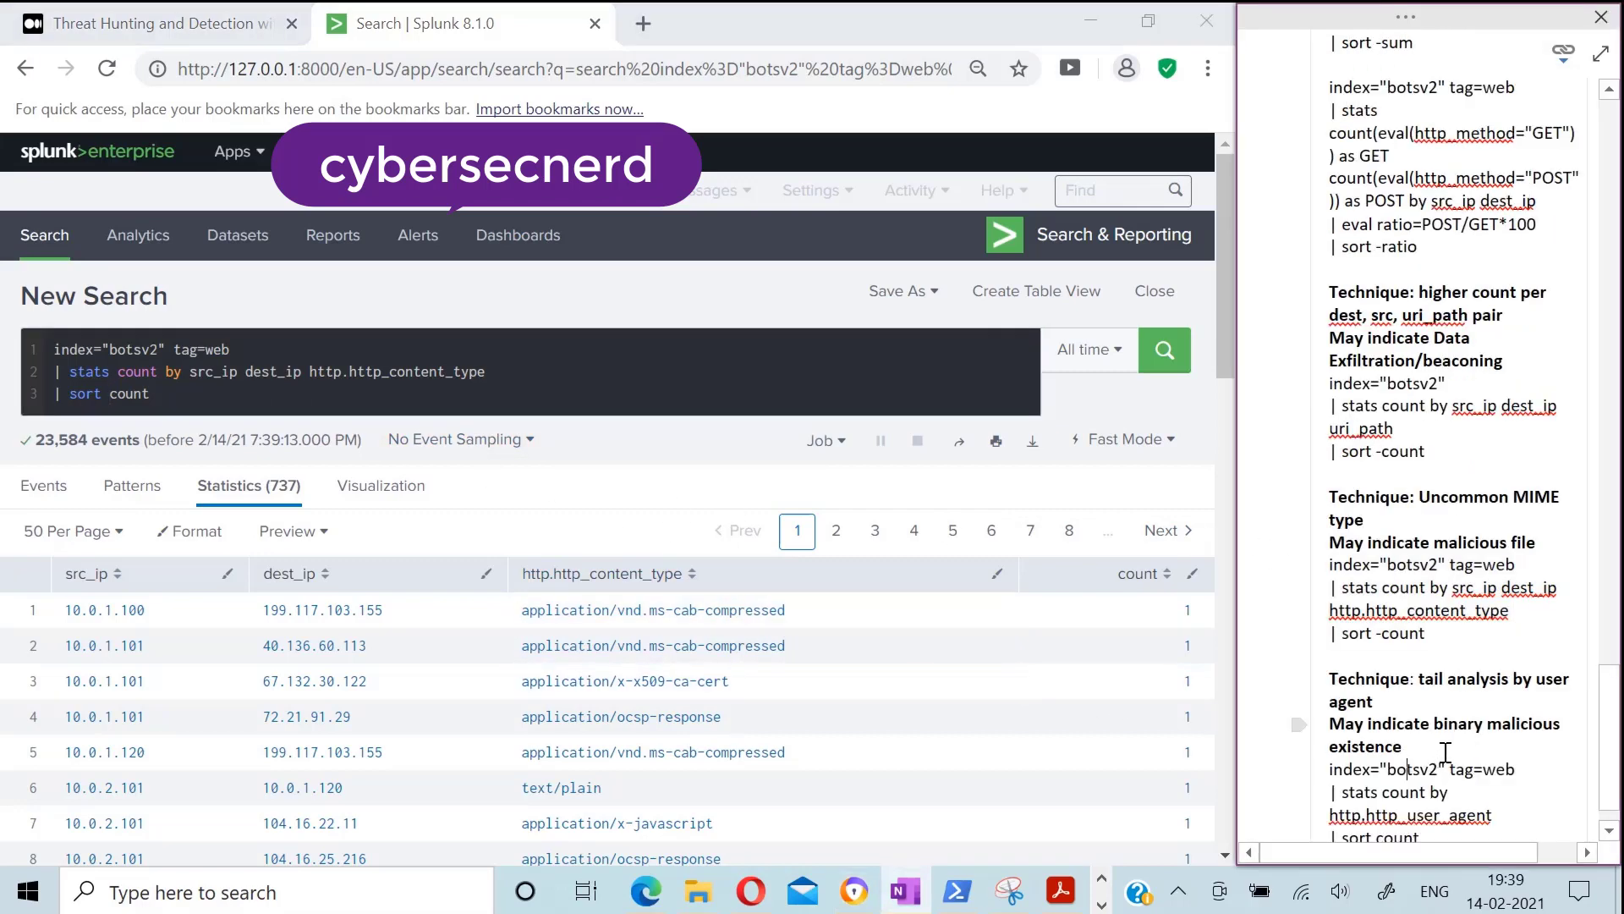
scroll(1434, 762, down, 2)
drag(1432, 791, 1326, 719)
key(ctrl+c)
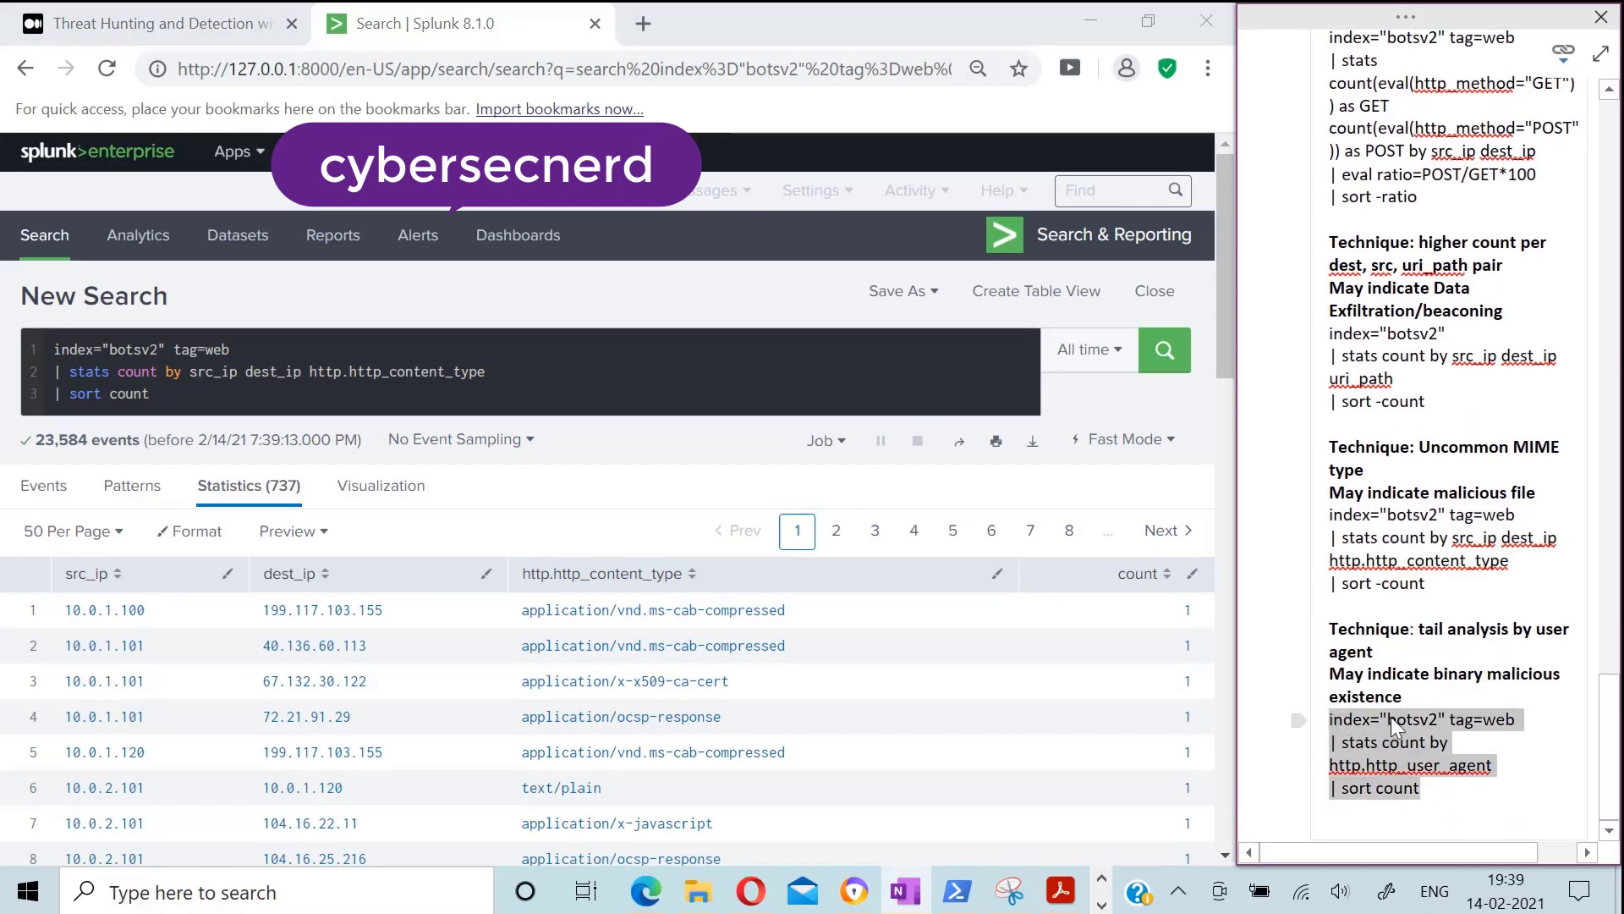
click(220, 407)
key(ctrl+a)
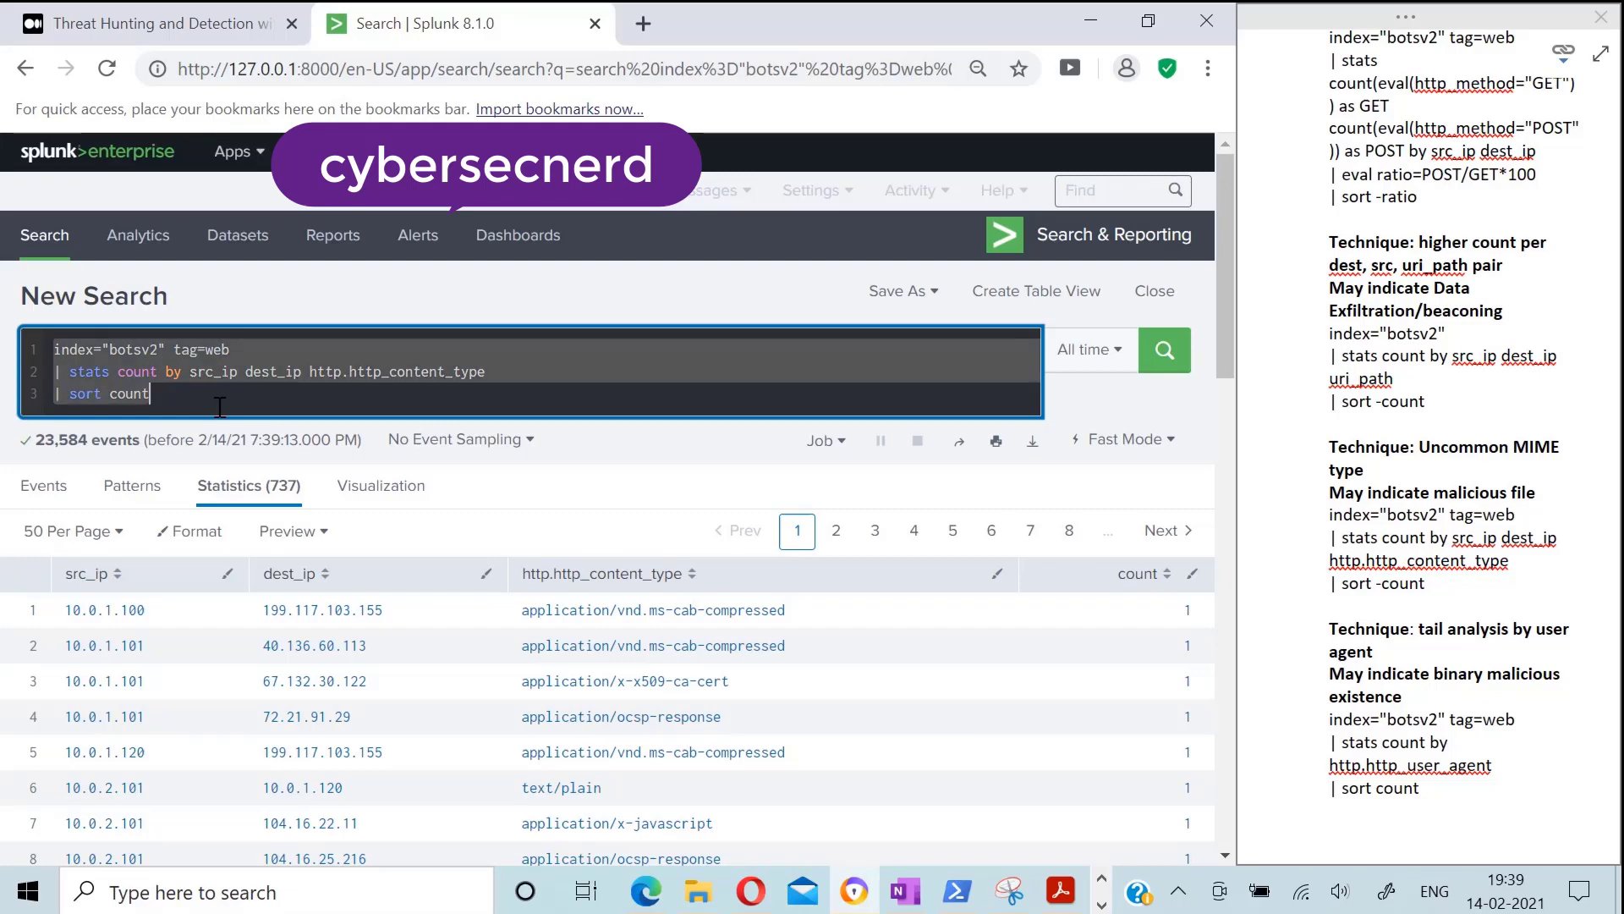
key(ctrl+v)
click(1165, 349)
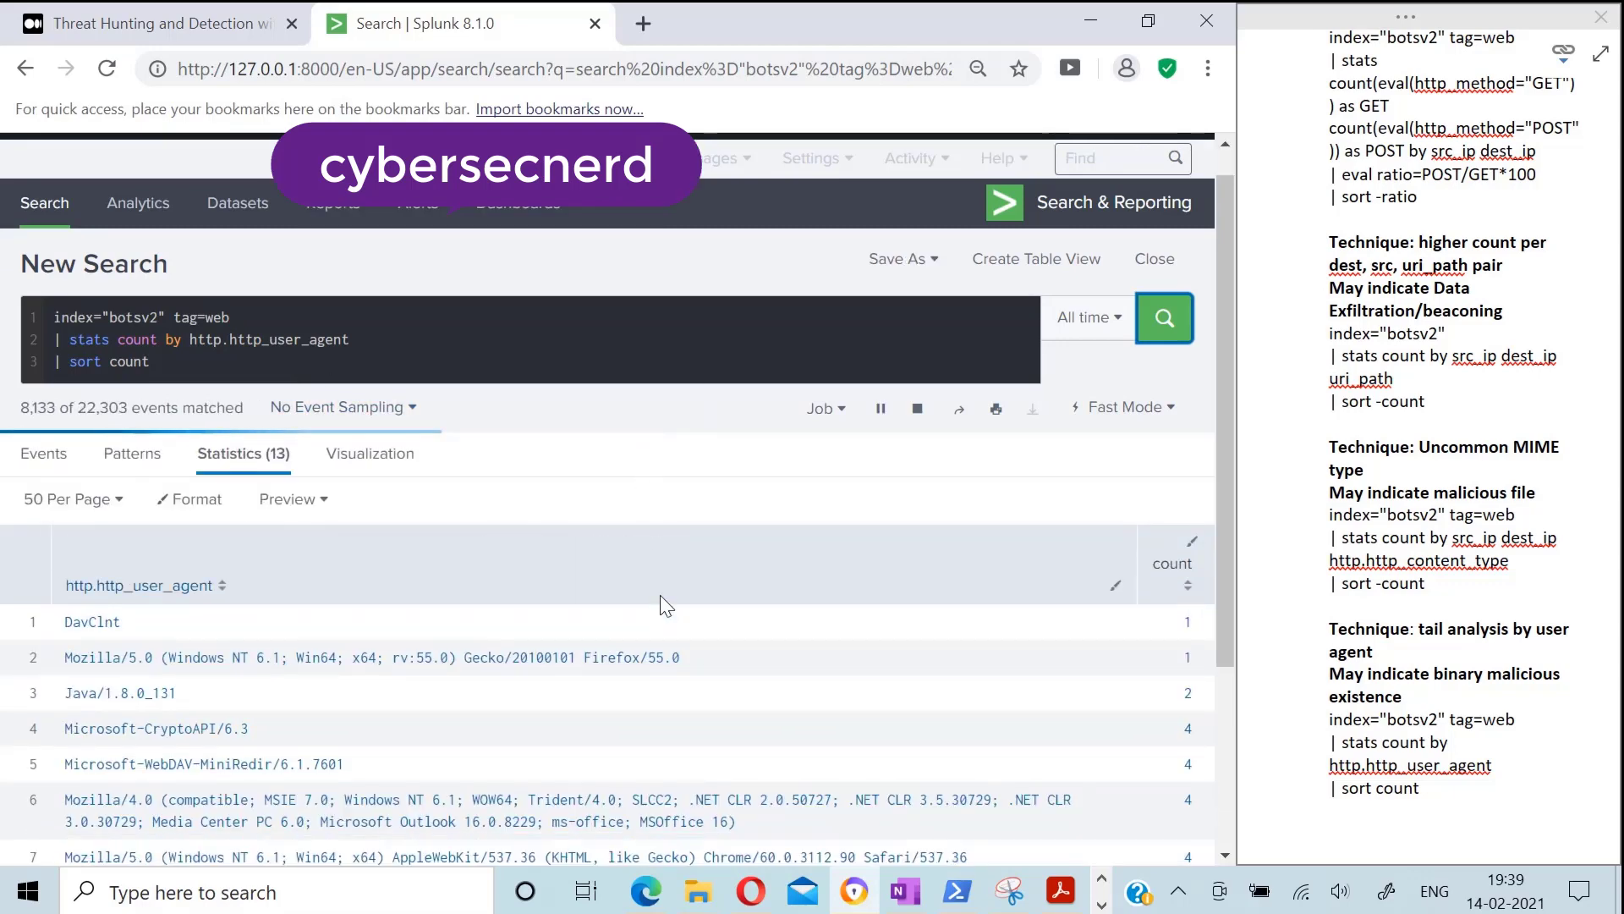
scroll(660, 595, down, 4)
scroll(596, 664, down, 1)
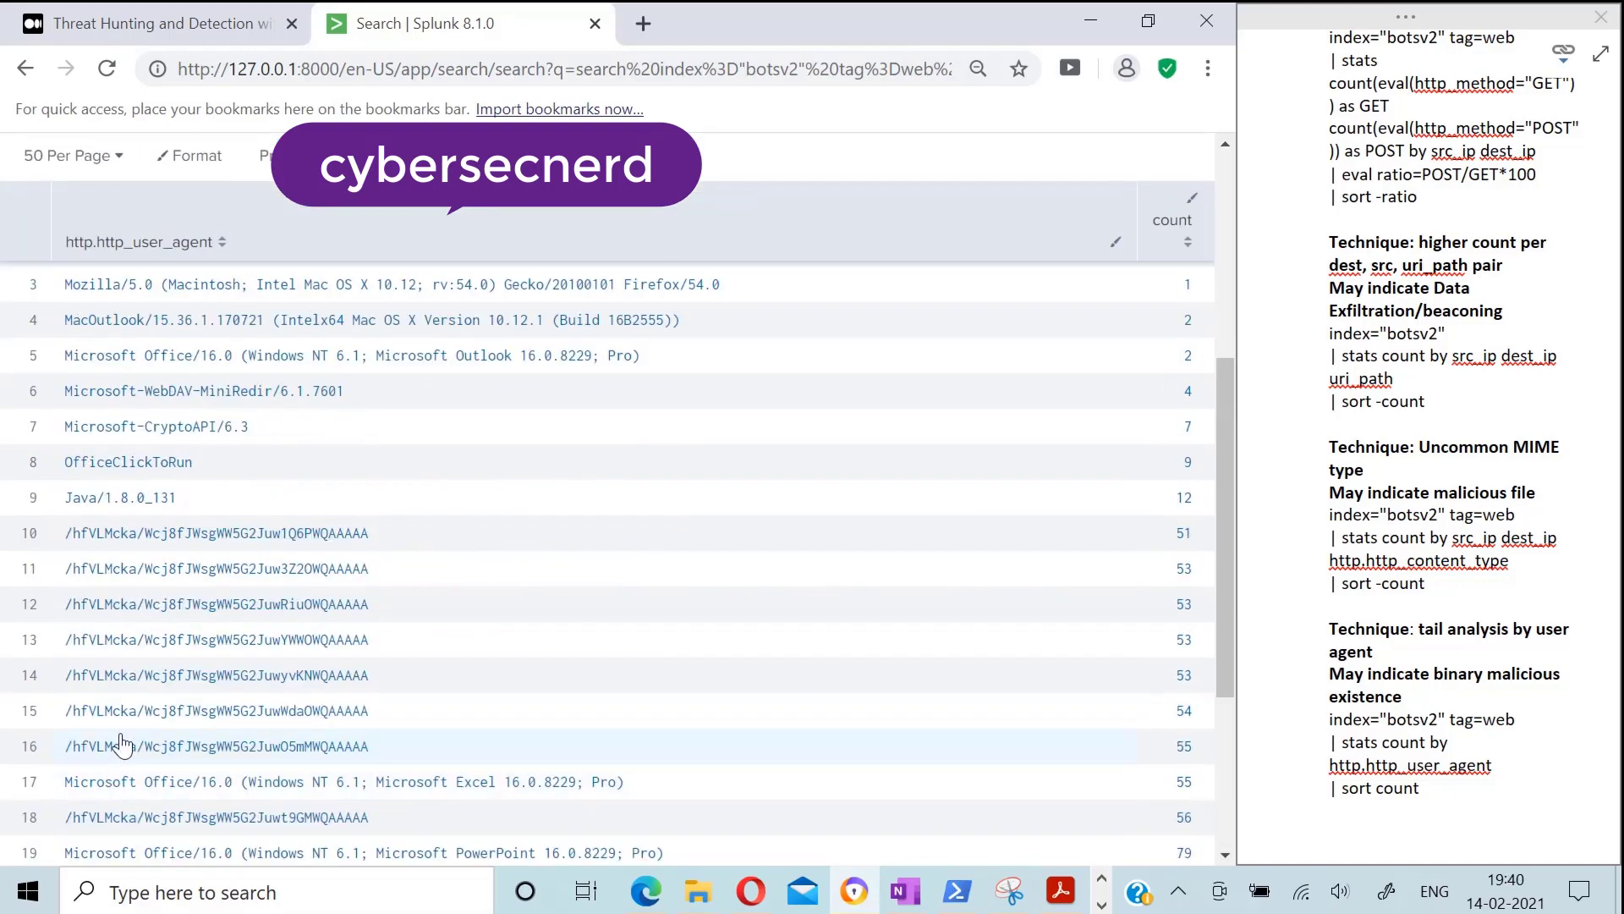
scroll(169, 776, down, 4)
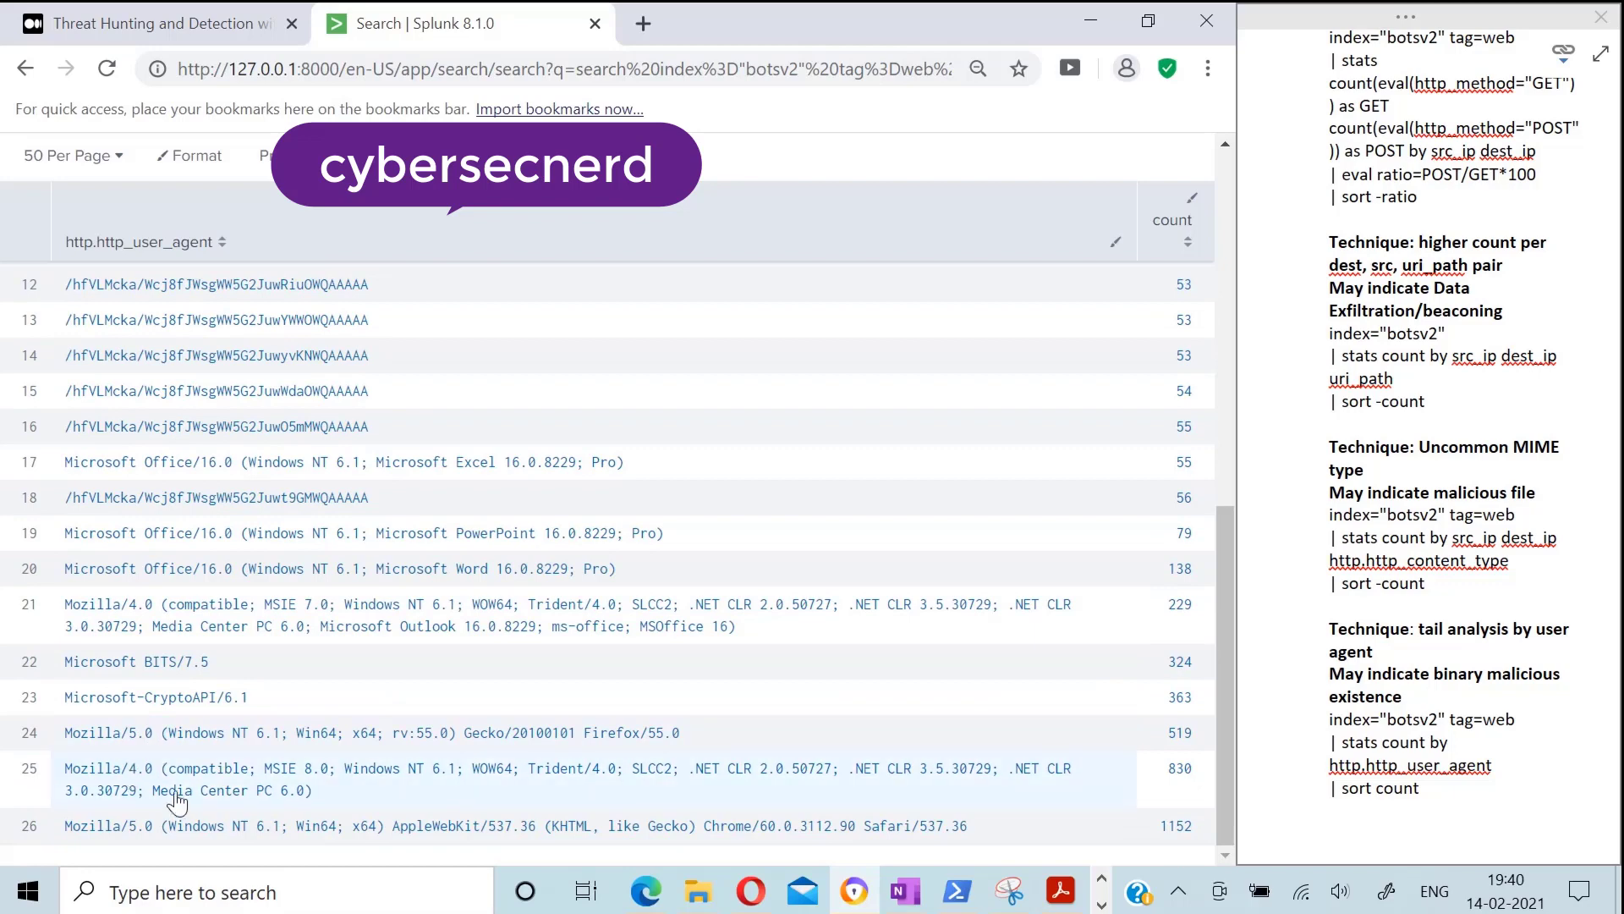
scroll(356, 774, up, 6)
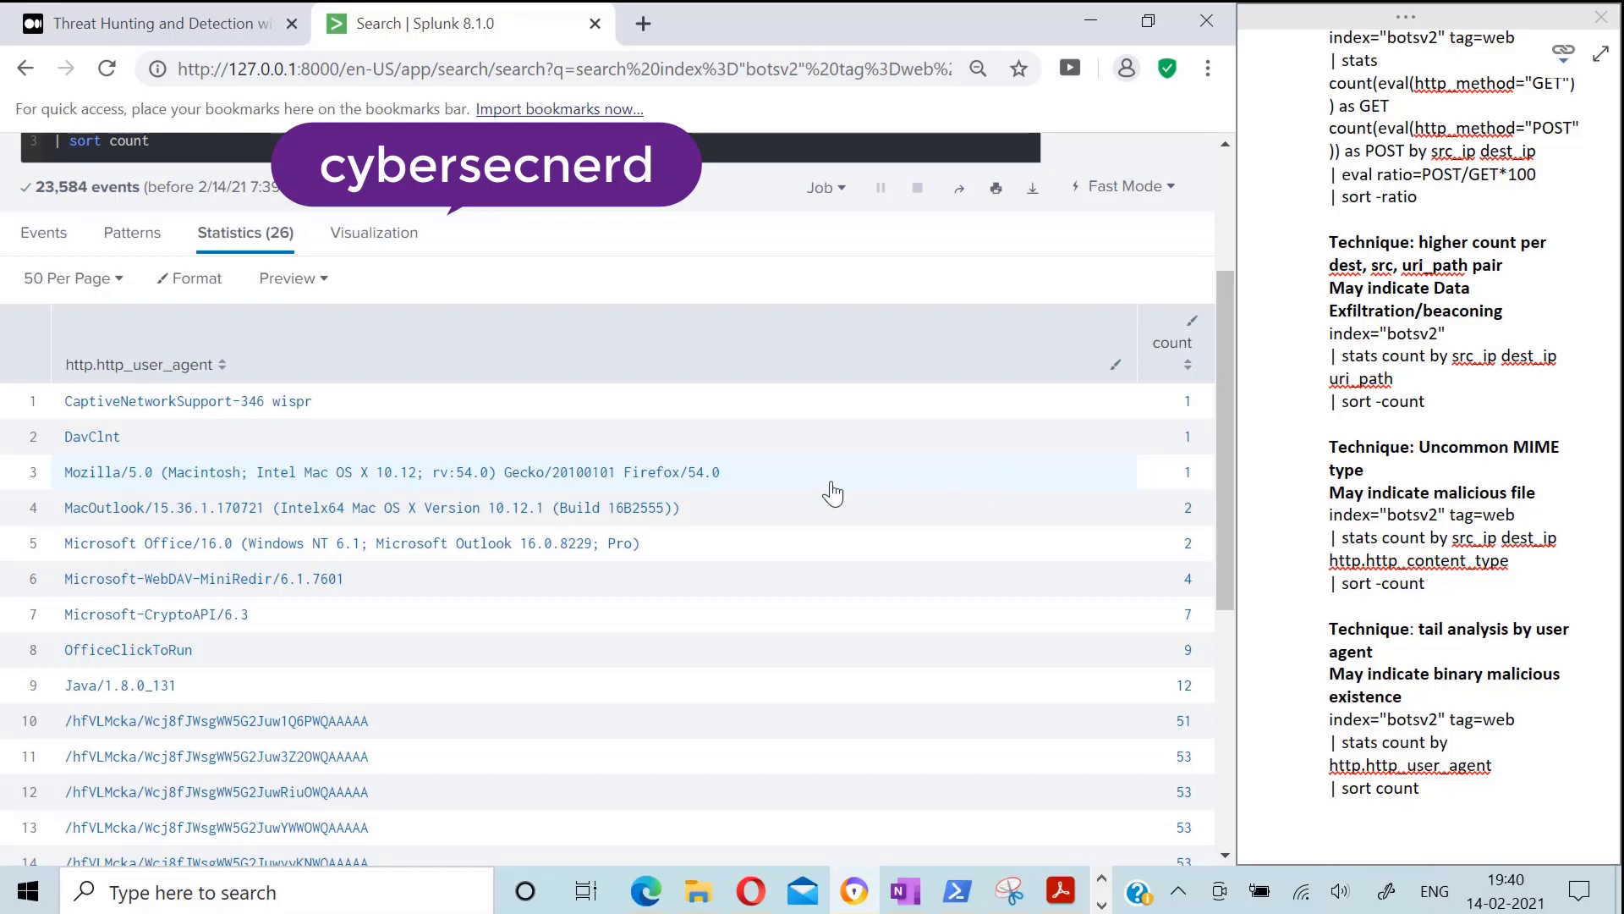
scroll(555, 669, up, 3)
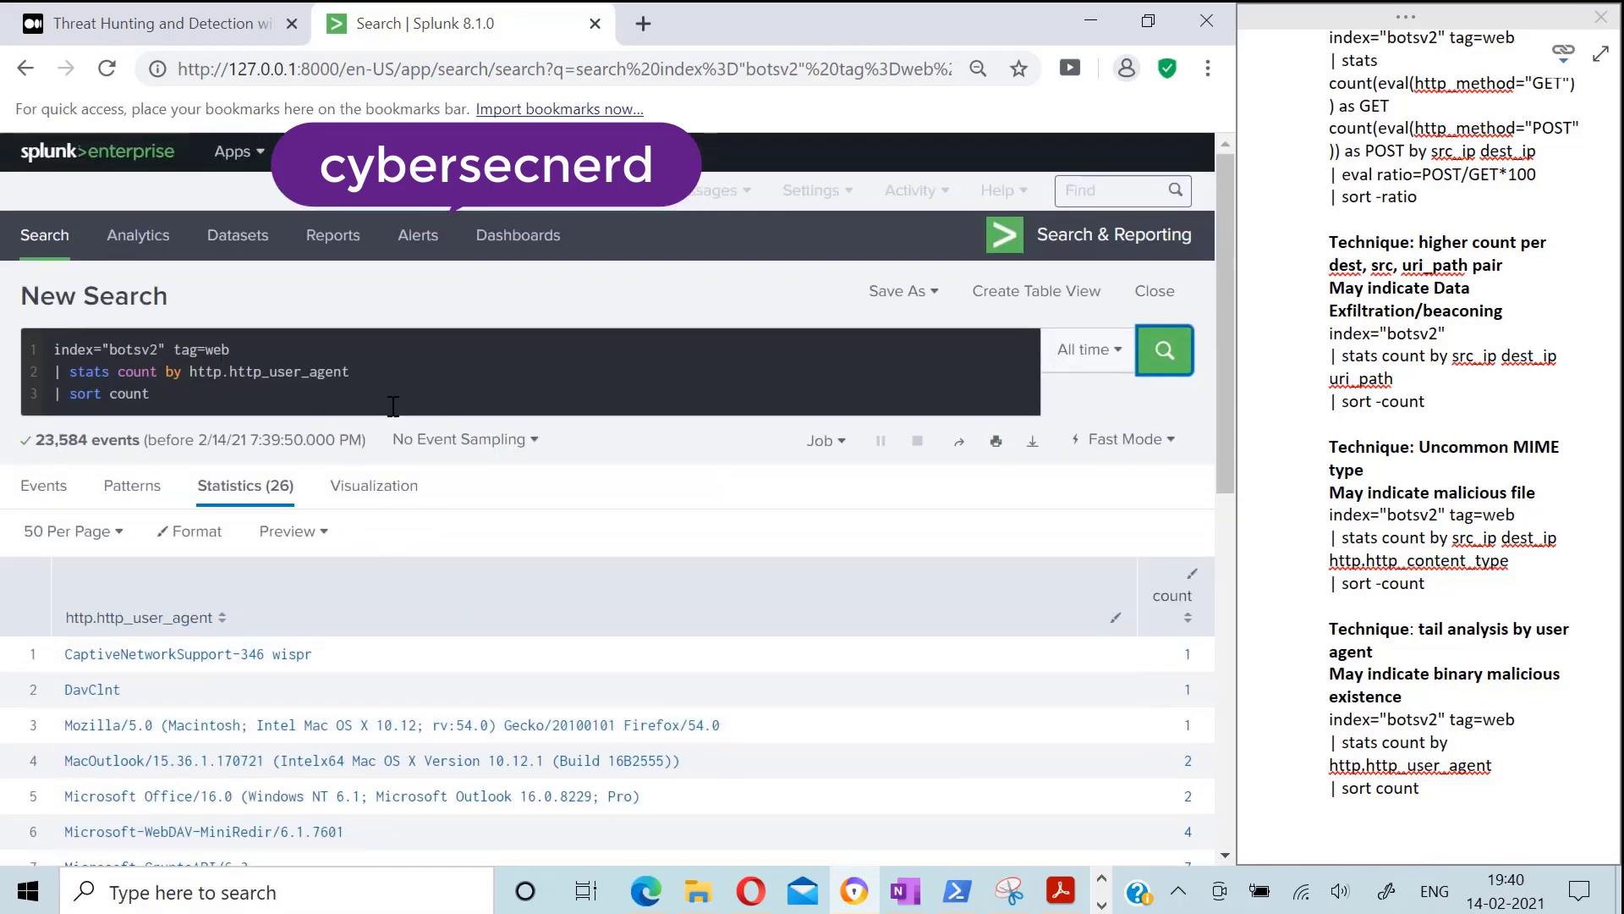